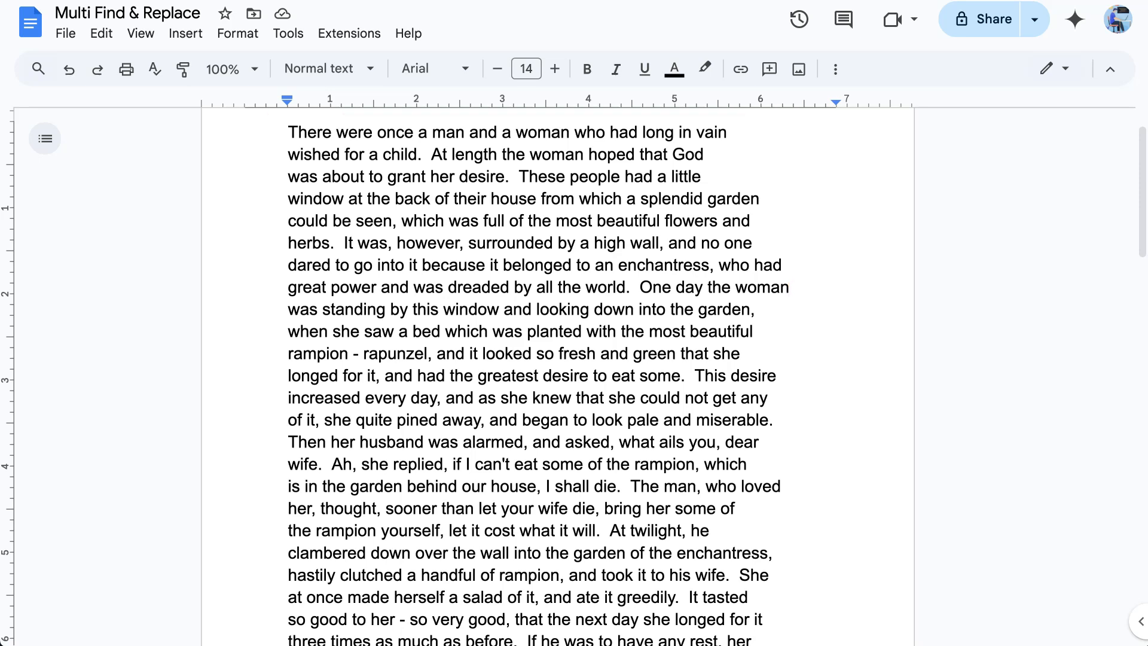
Step: Show the document's non-printing characters
left_click(140, 32)
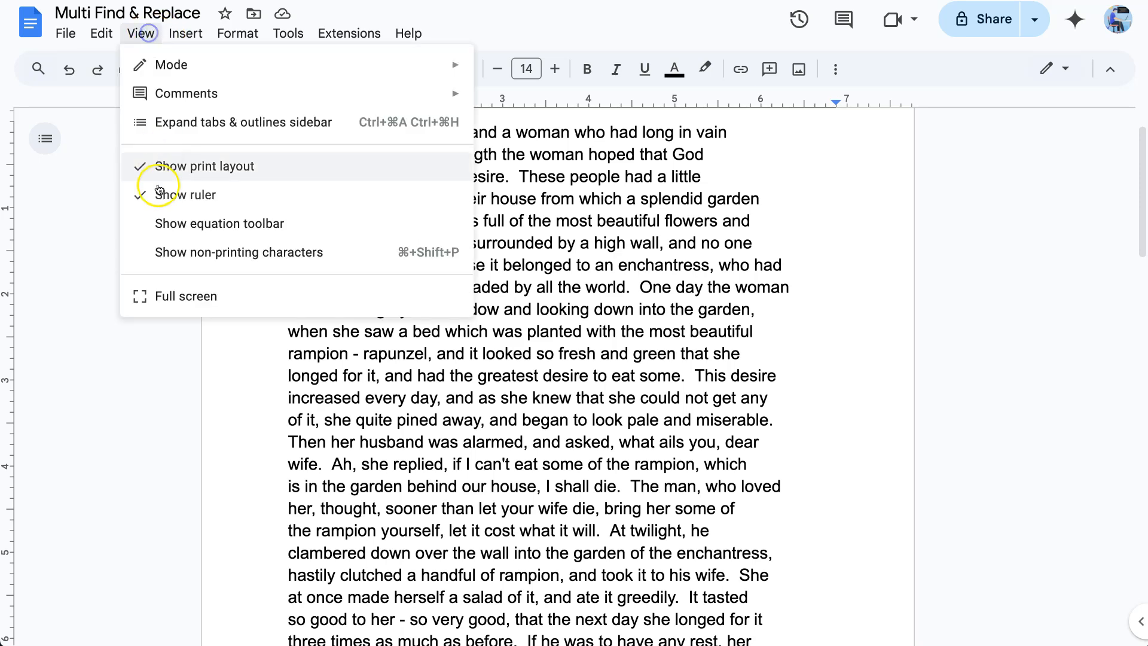
left_click(173, 251)
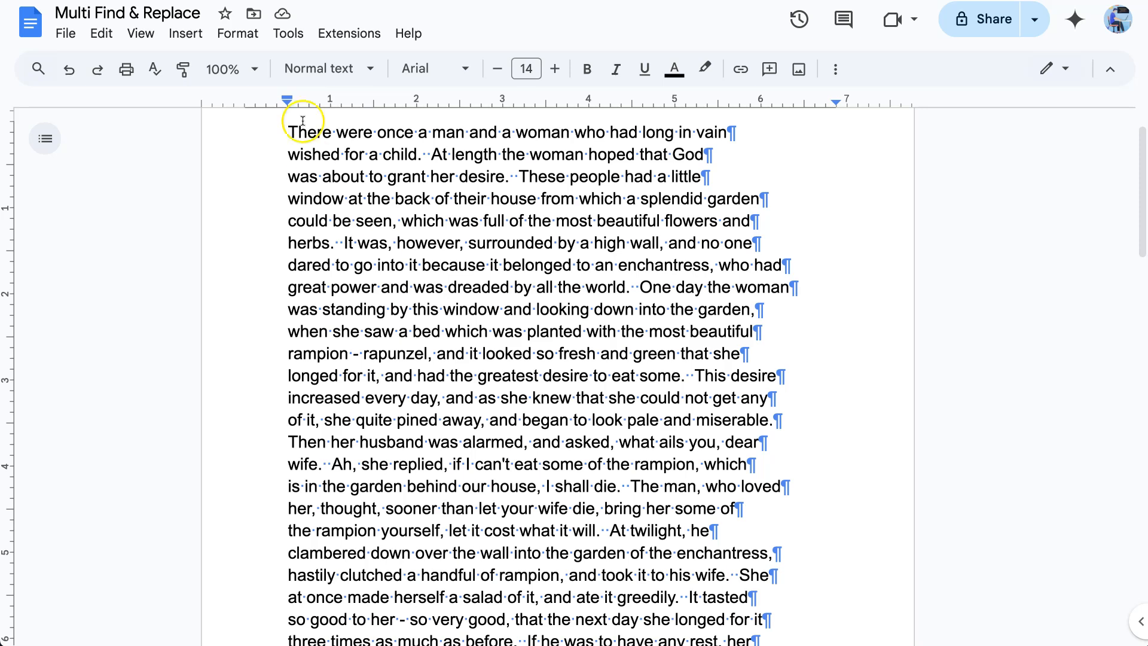
Step: Open the Multi Find & Replace utility for finding and replacing returns, and replace all hard returns in the story with soft returns
left_click(349, 33)
mouse_move(399, 138)
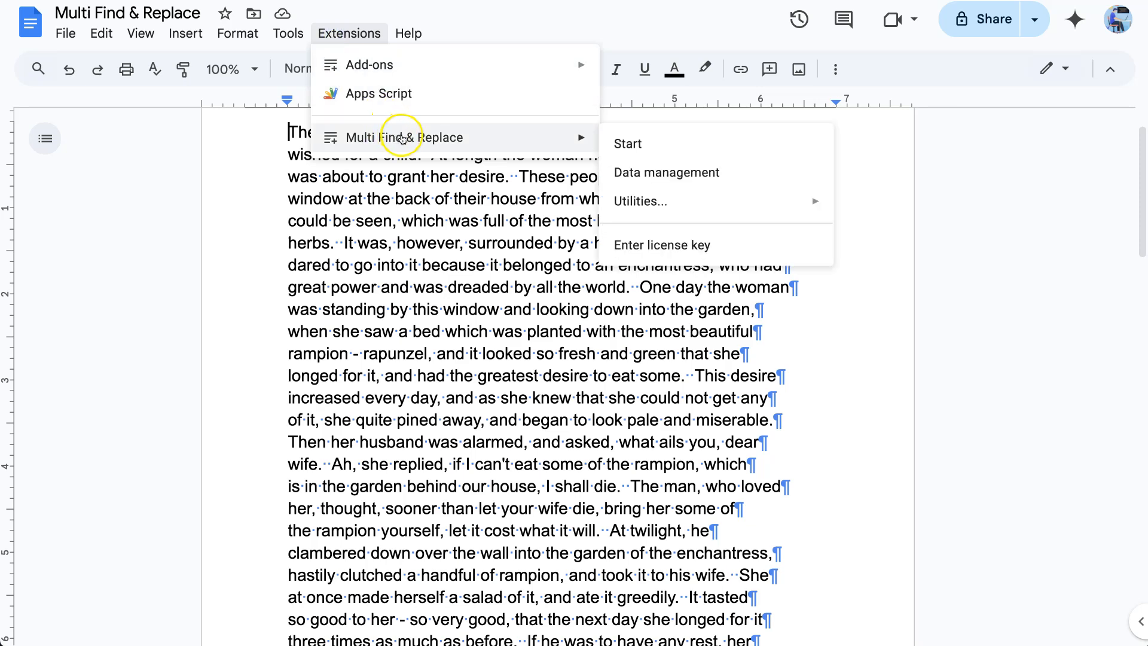
mouse_move(683, 200)
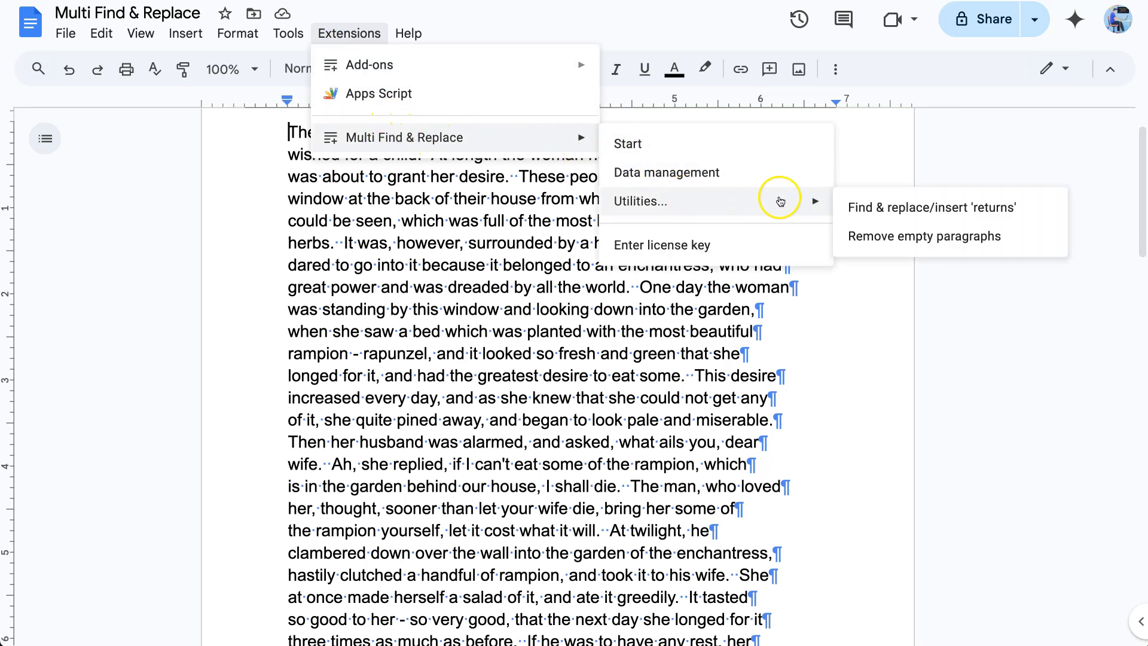
left_click(882, 205)
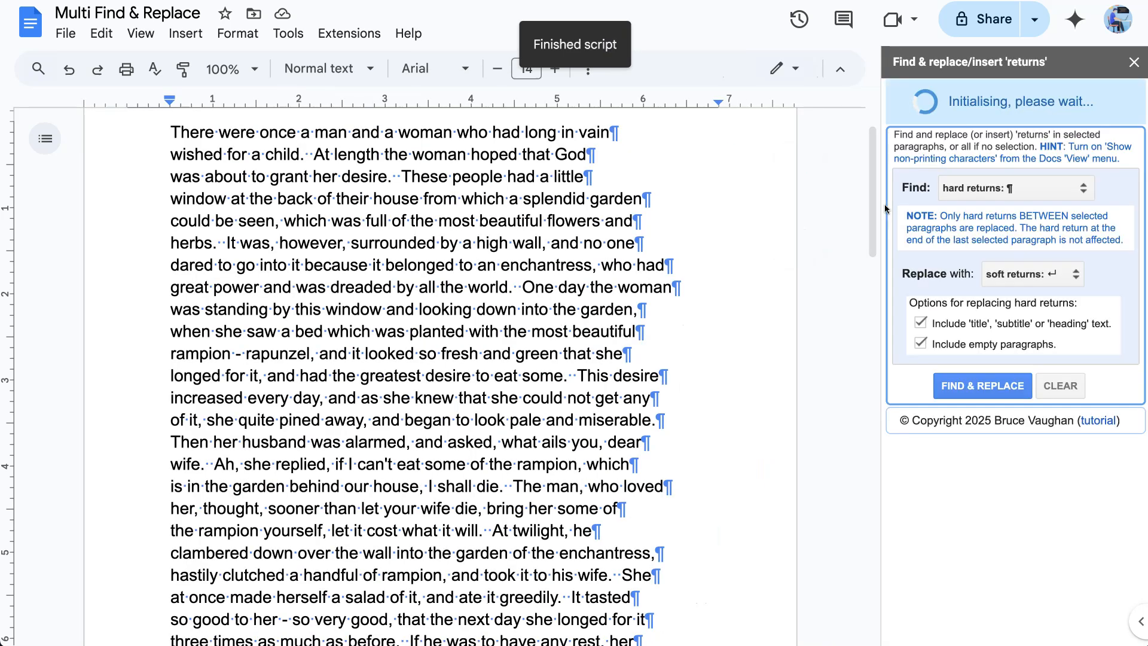
left_click(763, 285)
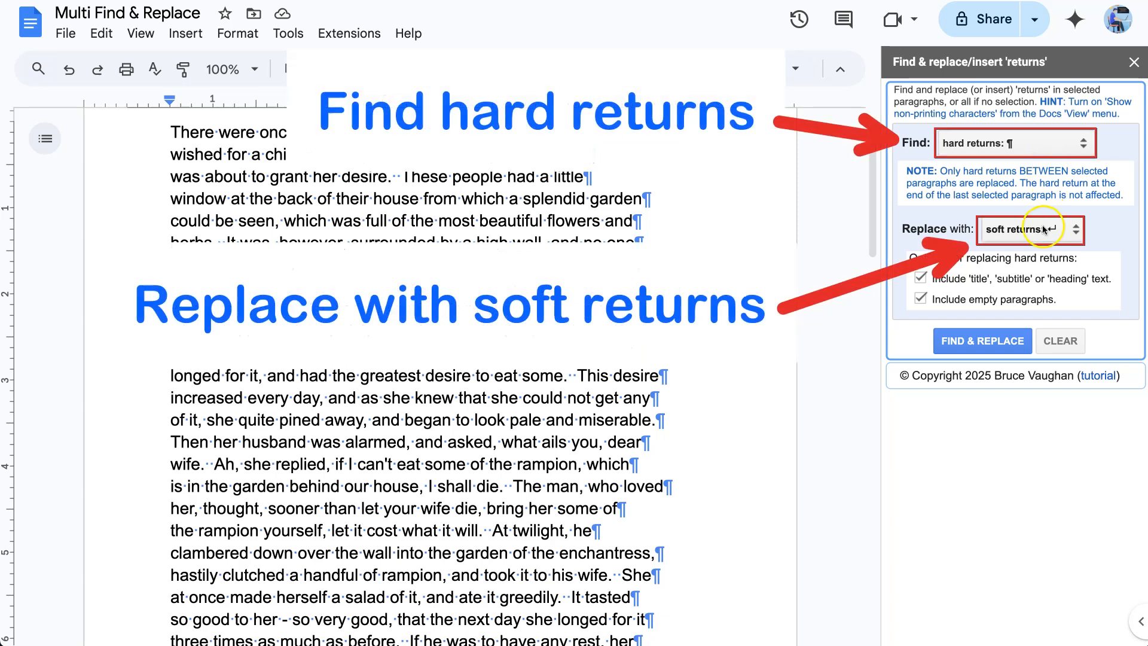
left_click(987, 342)
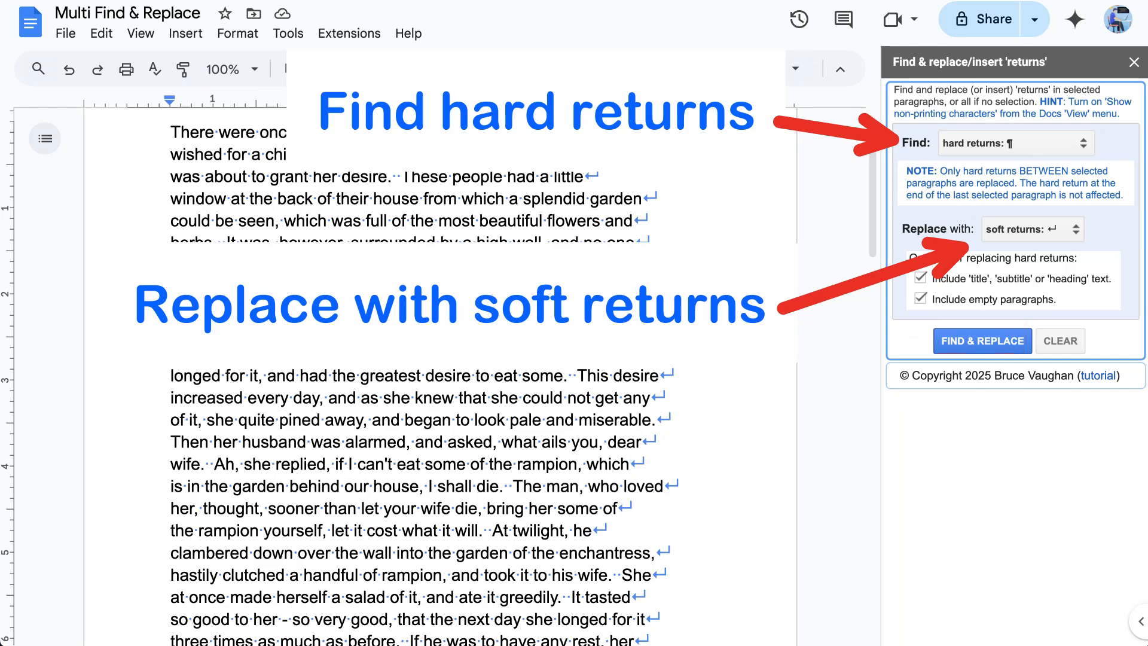
Step: Replace soft returns with hard returns, first only in the lines from "dared to go" to "miserable.", and after that in the whole document
left_click(1014, 143)
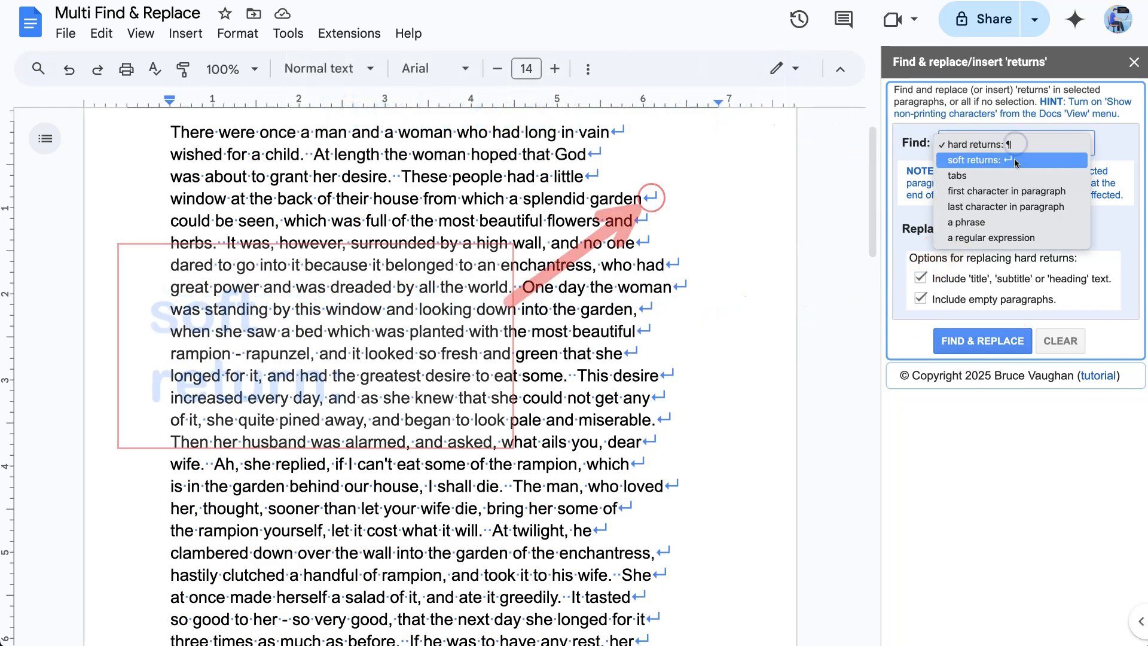
left_click(1014, 162)
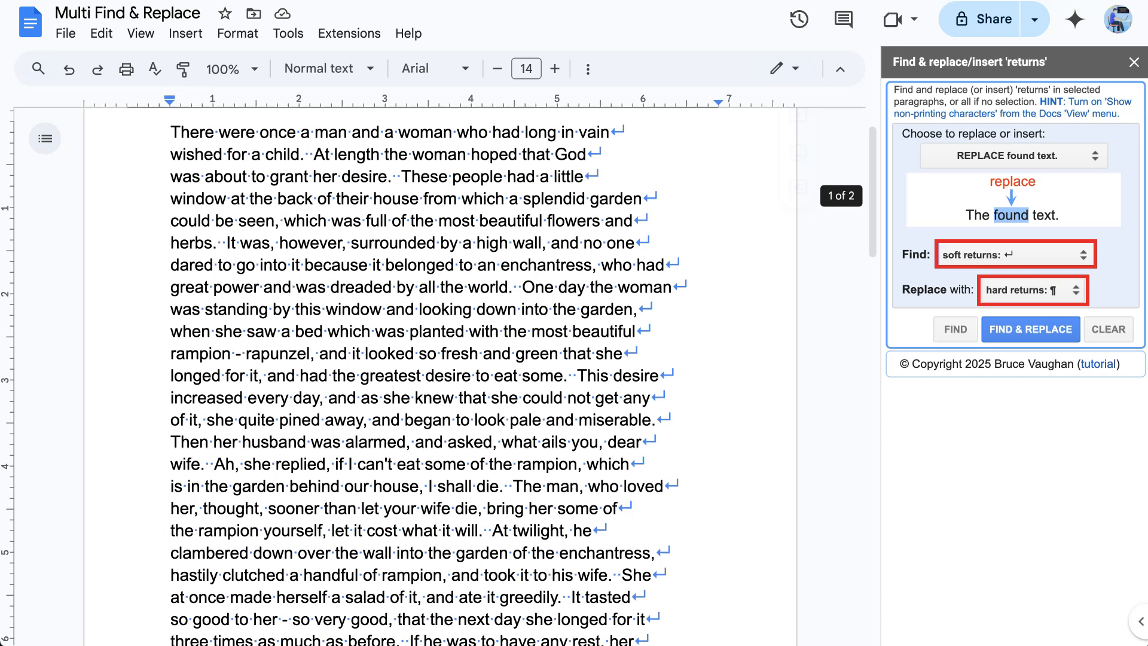
left_click_drag(171, 266, 723, 430)
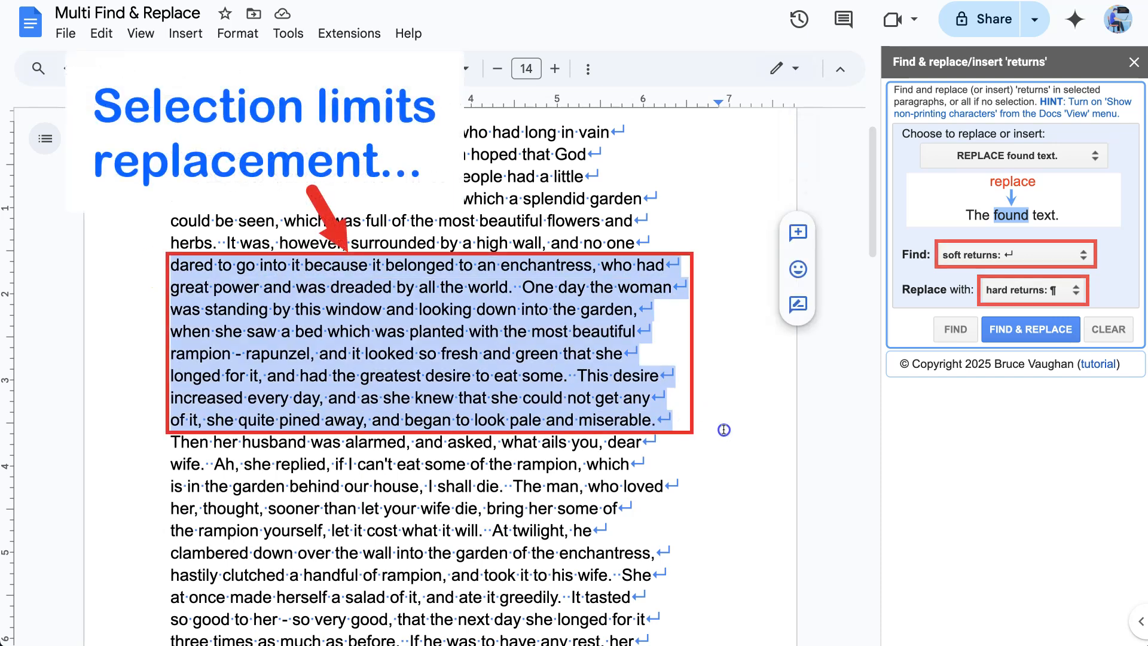
left_click(1013, 329)
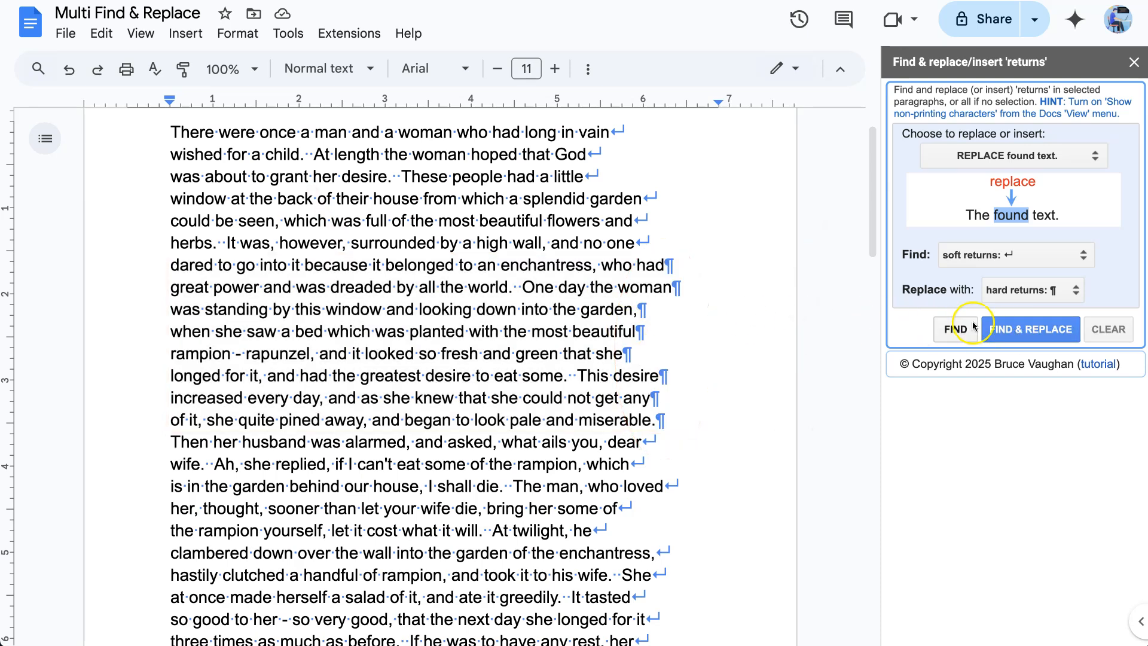
left_click(1030, 331)
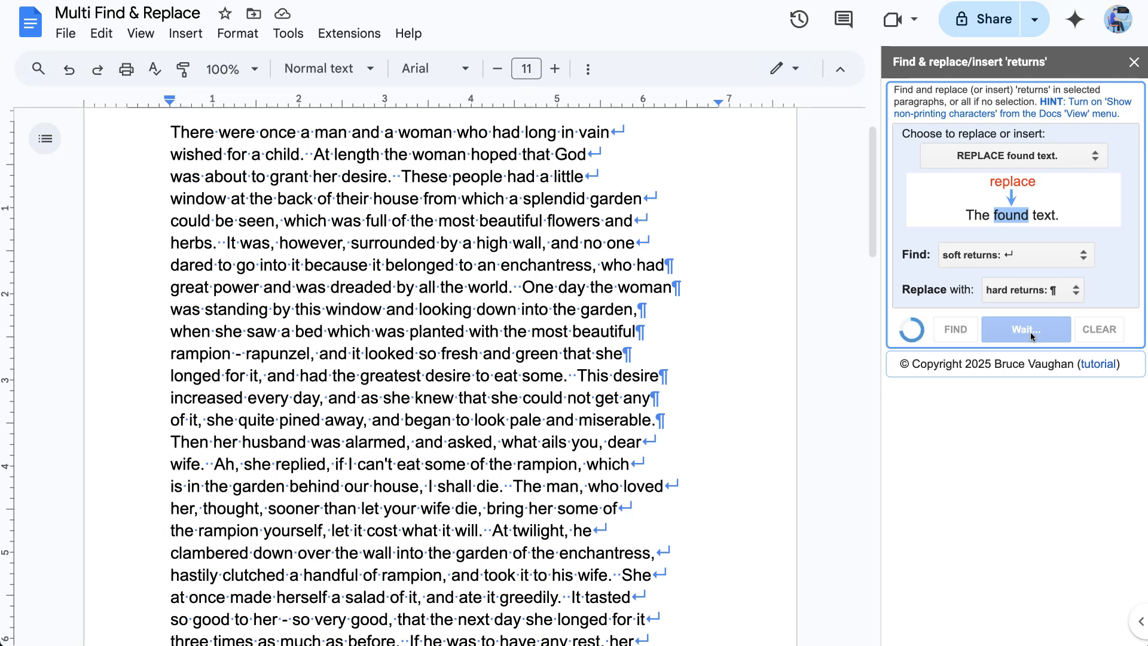
left_click(1024, 336)
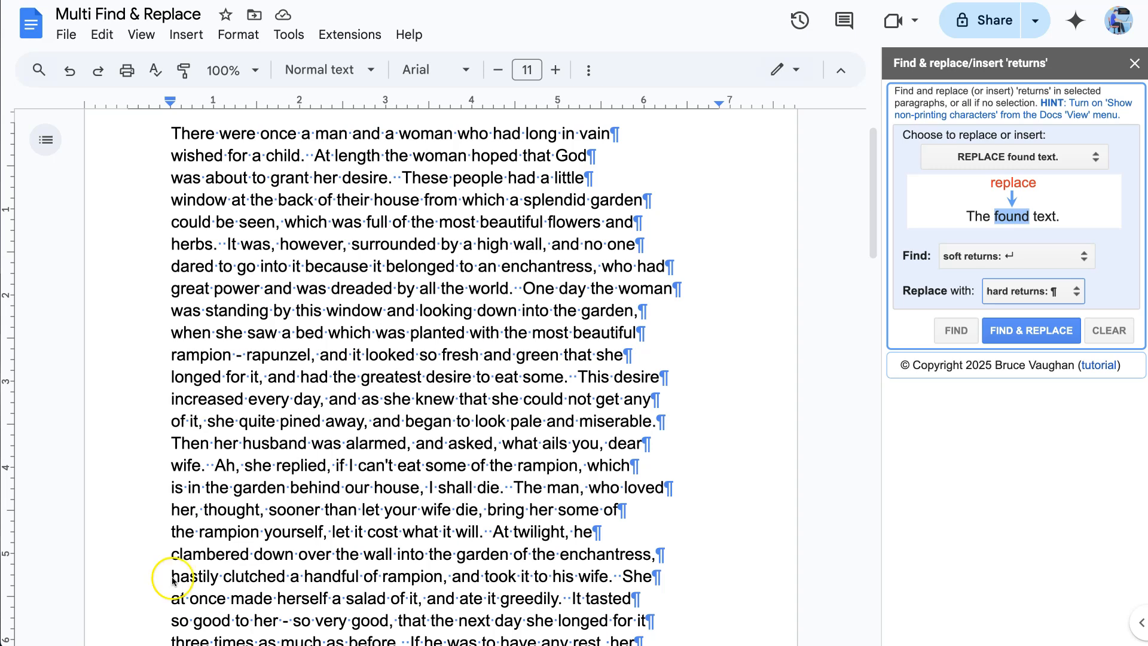
Step: Replace the hard returns throughout the story with a space, keeping title, heading and empty paragraphs included
left_click(1014, 257)
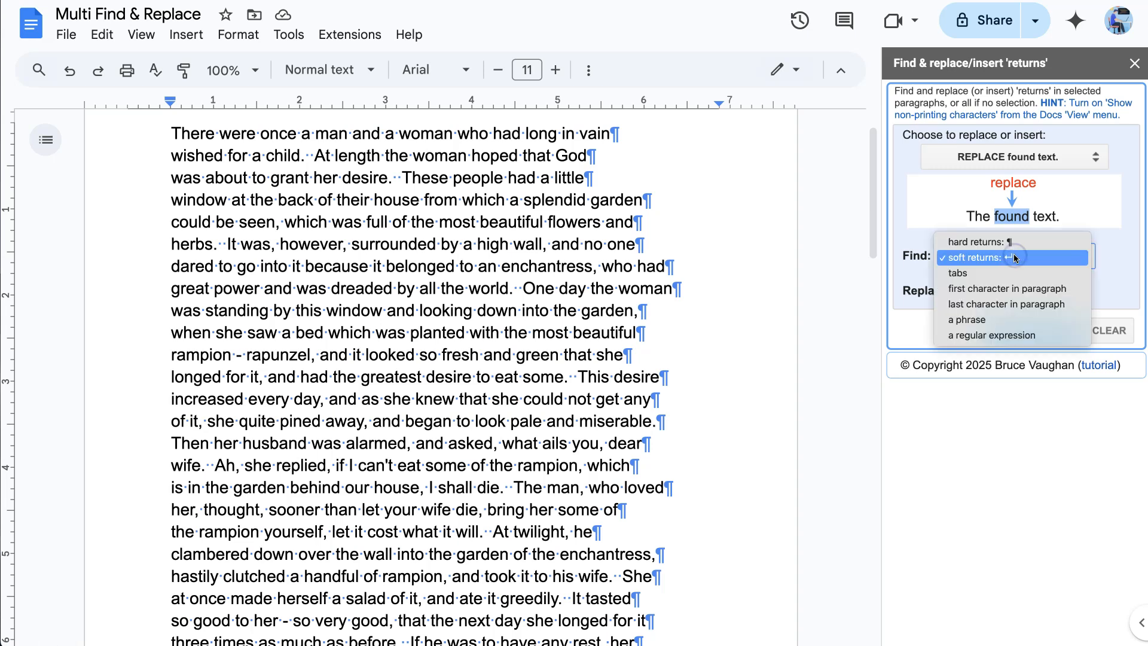
left_click(1015, 242)
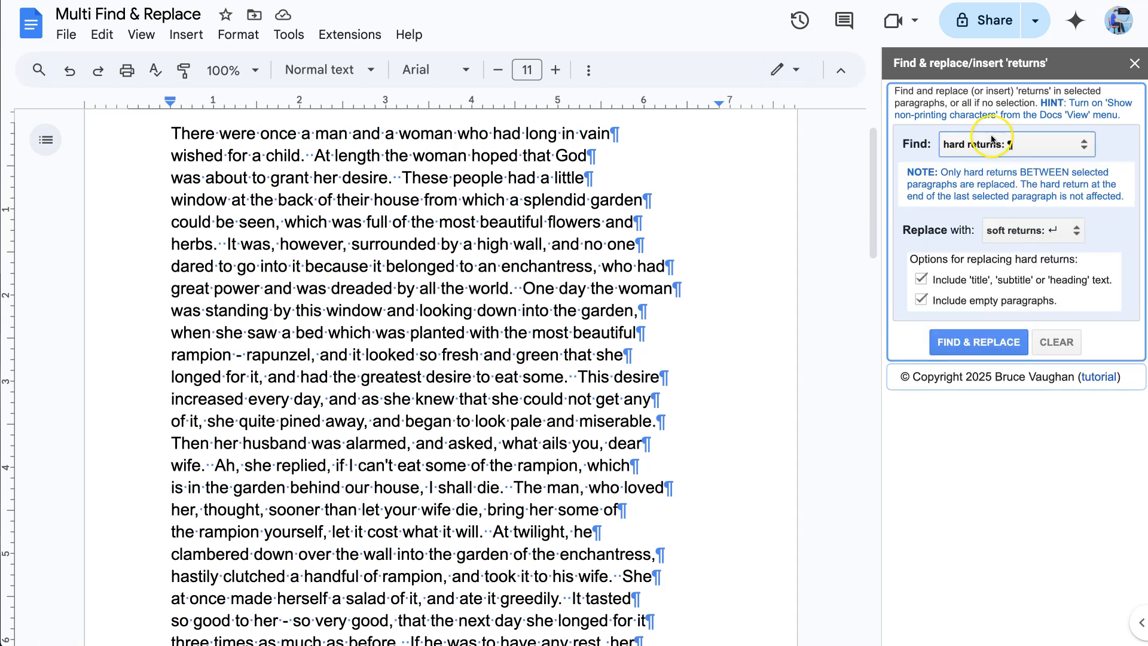
left_click(1018, 230)
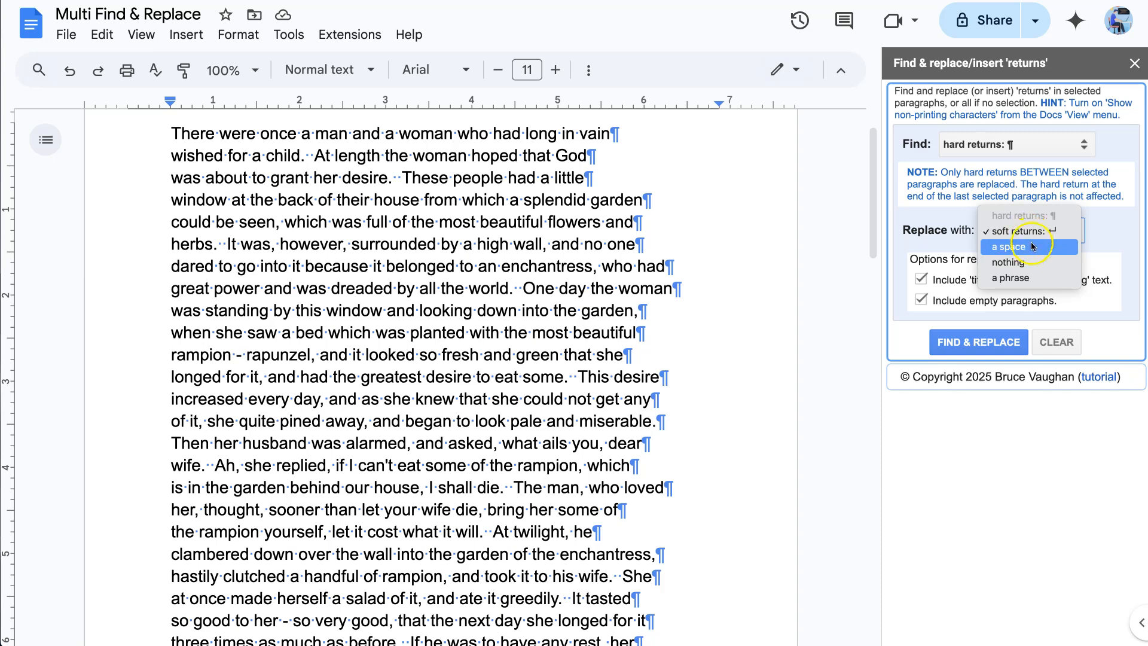
left_click(1025, 247)
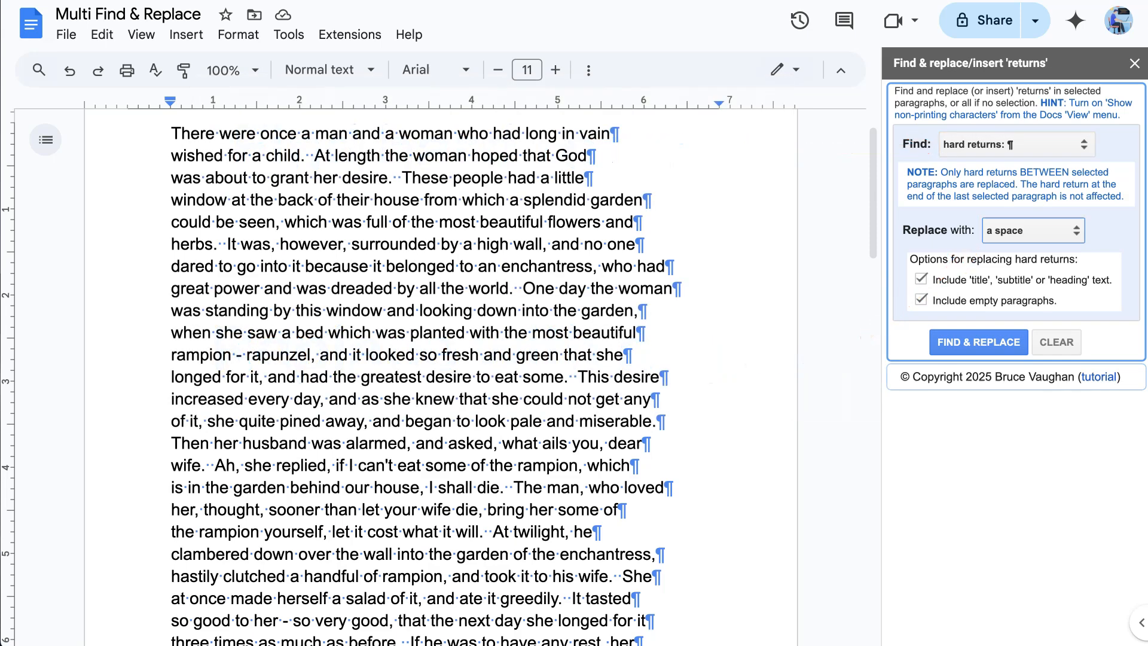
left_click(992, 347)
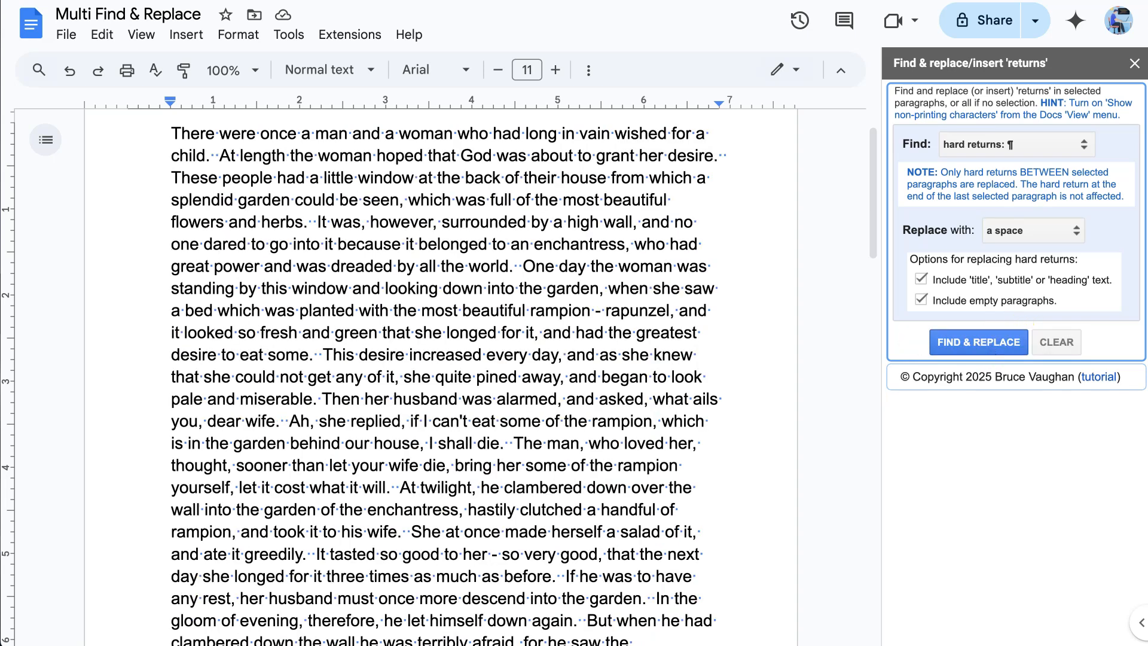
left_click_drag(872, 239, 902, 233)
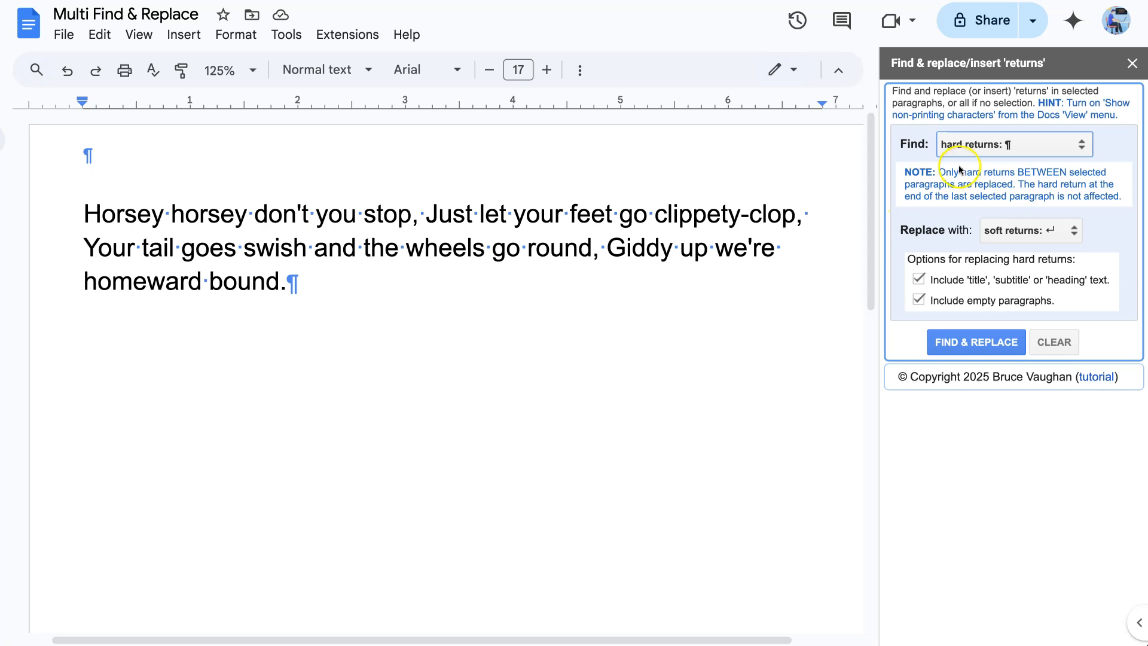
Step: Set the utility to find the phrase of a comma followed by a space and insert soft returns after the found text
left_click(998, 145)
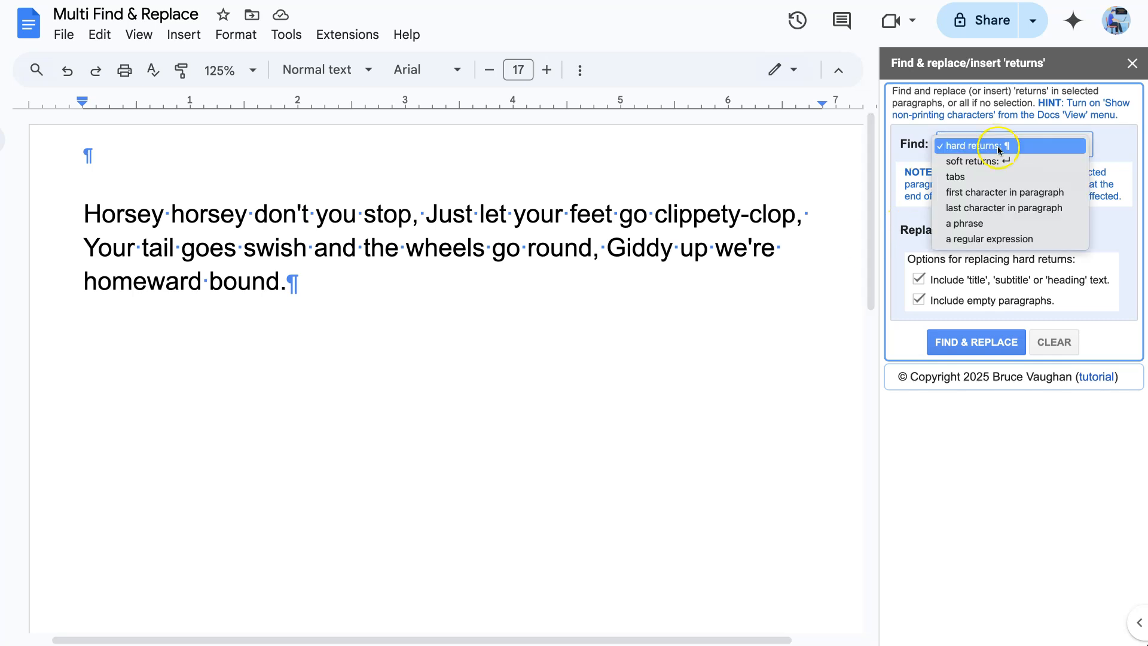
left_click(983, 225)
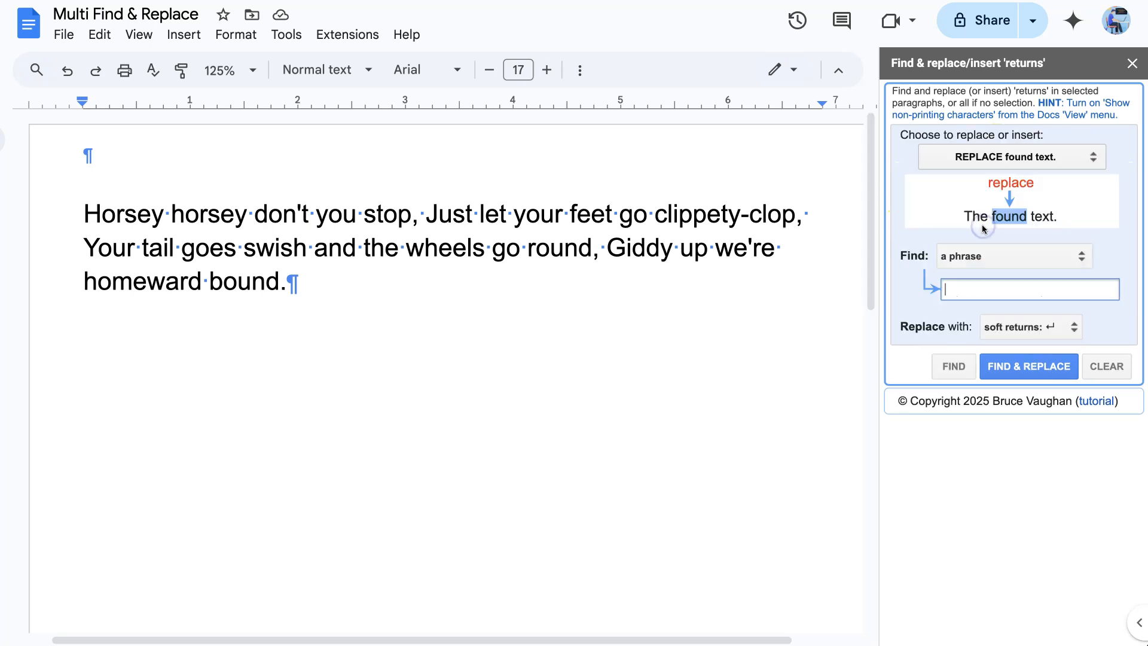
left_click(963, 291)
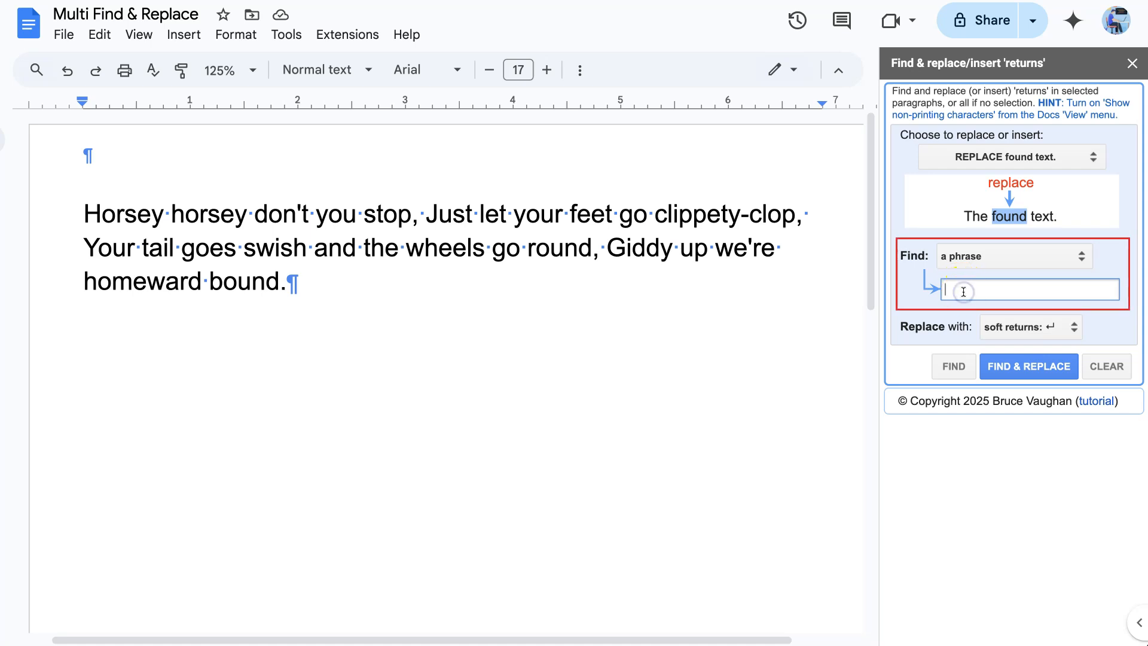
type(",")
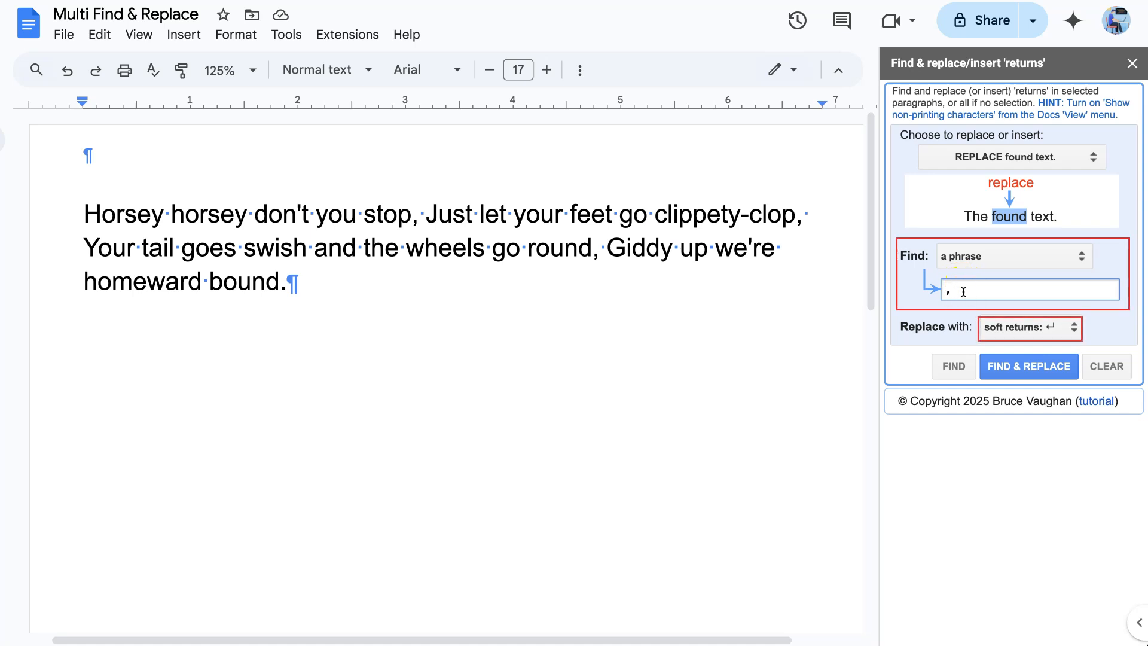
left_click(943, 288)
left_click_drag(944, 288, 968, 286)
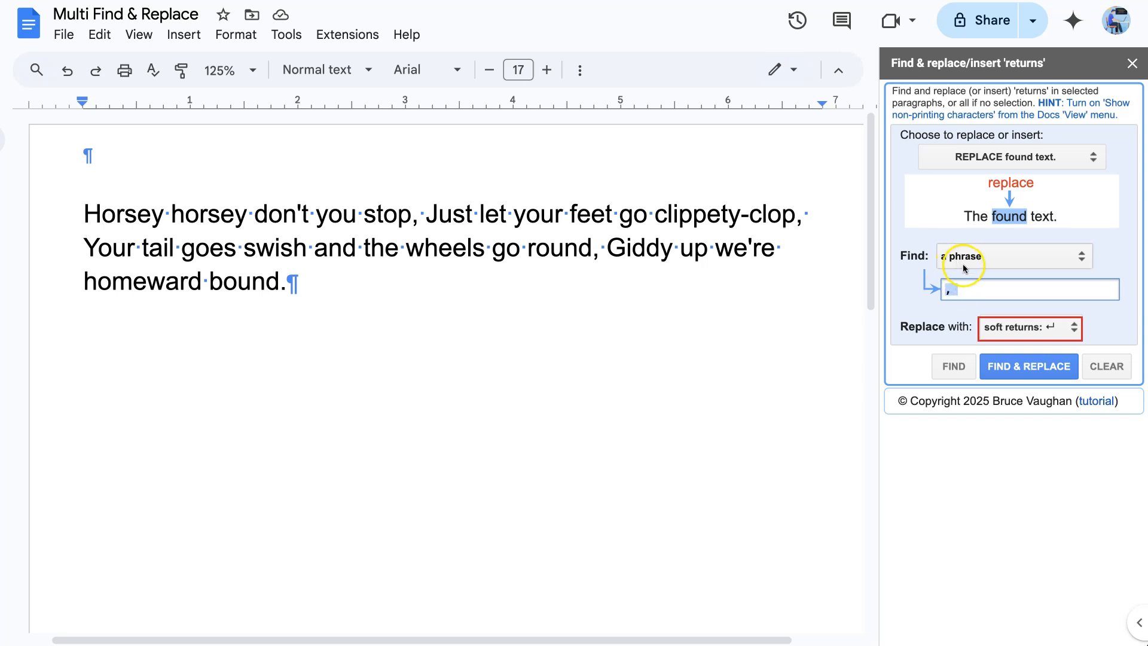
left_click(1012, 157)
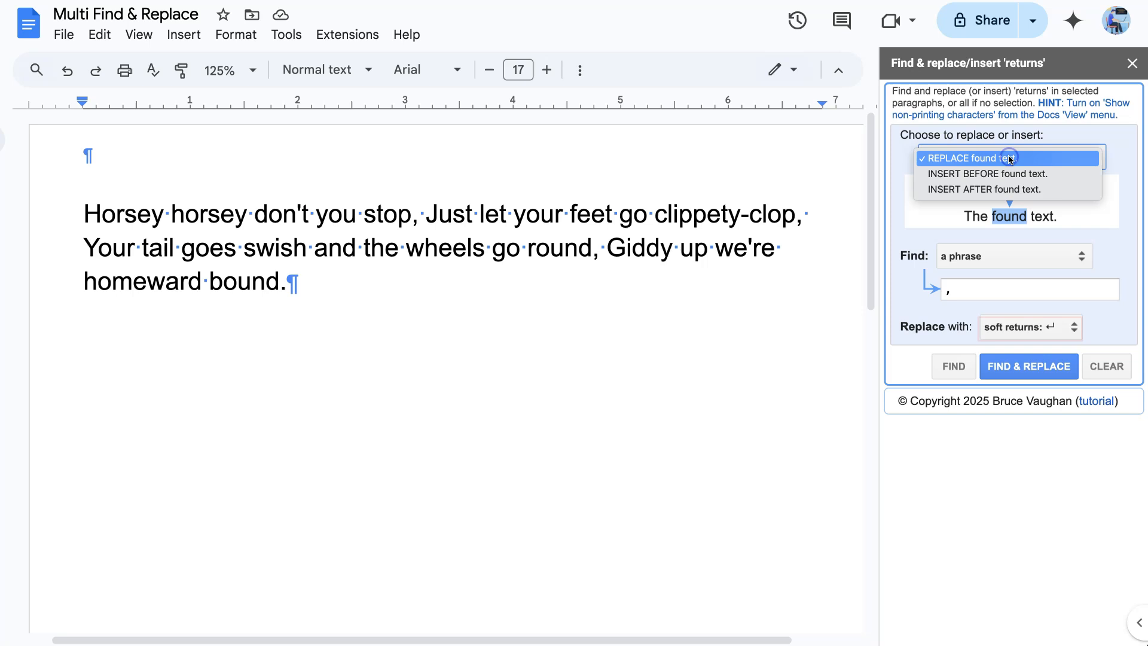
left_click(1021, 188)
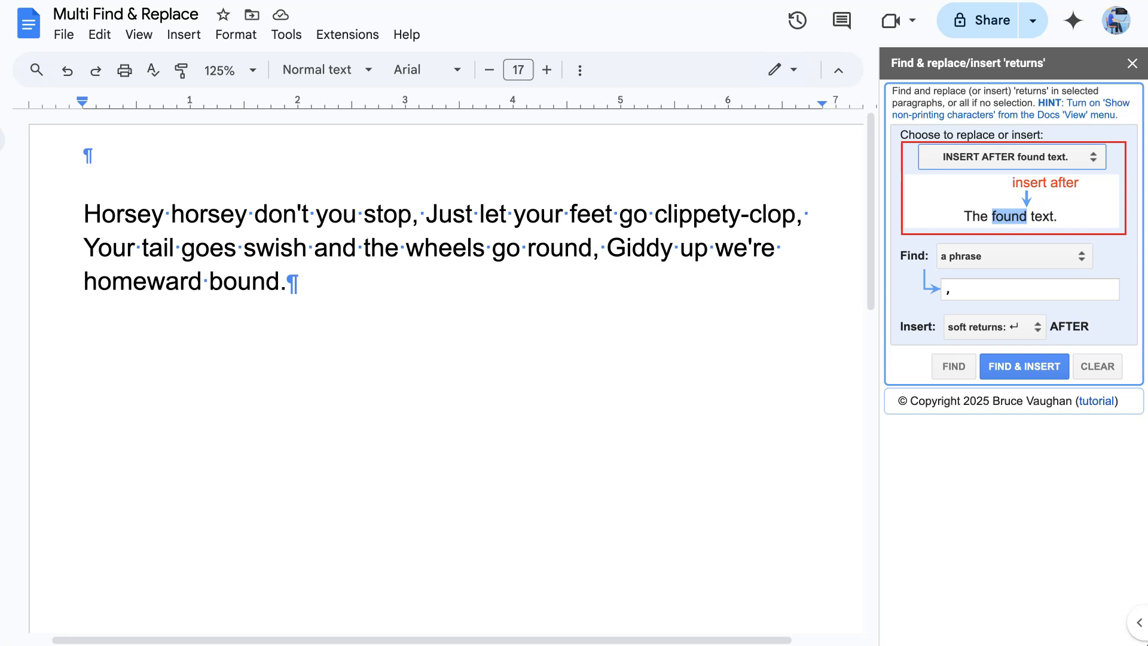
Step: Preview the comma-and-space matches in the rhyme, clear their highlighting, and insert the soft returns after them
left_click(950, 367)
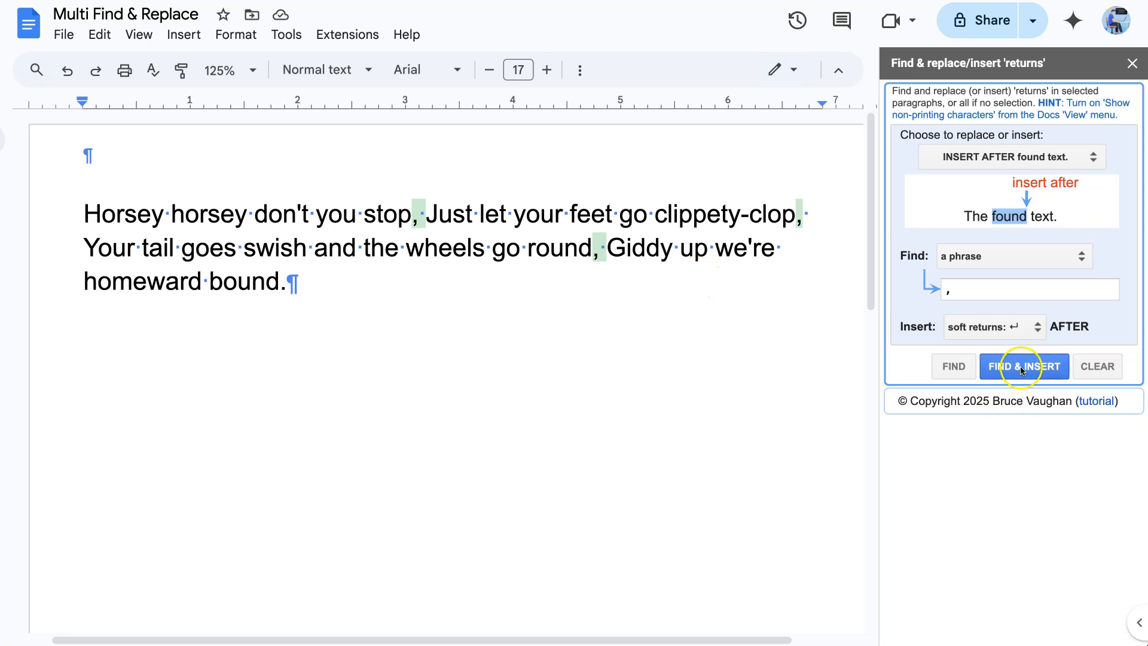
left_click(1084, 366)
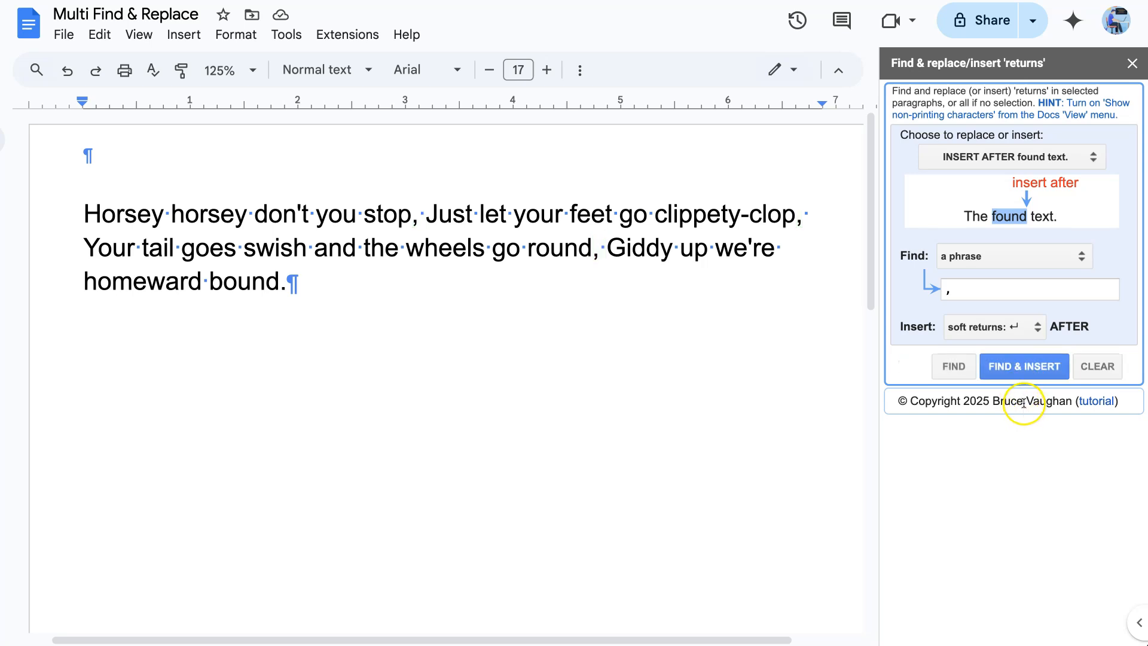
left_click(1020, 367)
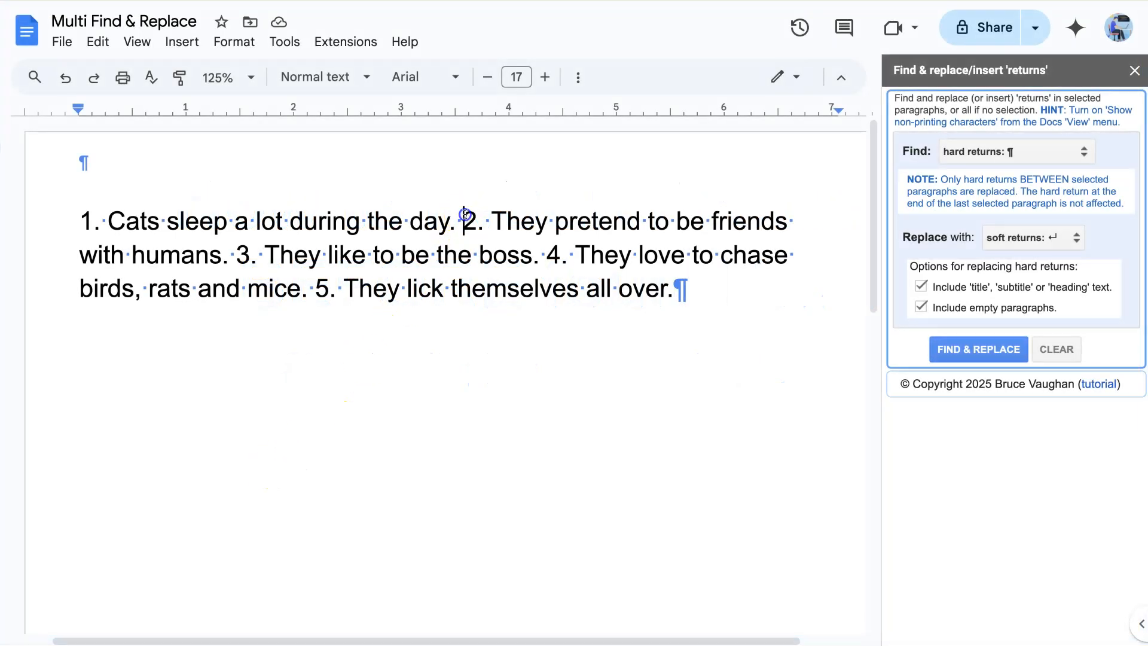
Step: Set the utility to find the regular expression \d+\. followed by a space, modelled on the "2. " in the cat sentences
left_click_drag(463, 221, 492, 222)
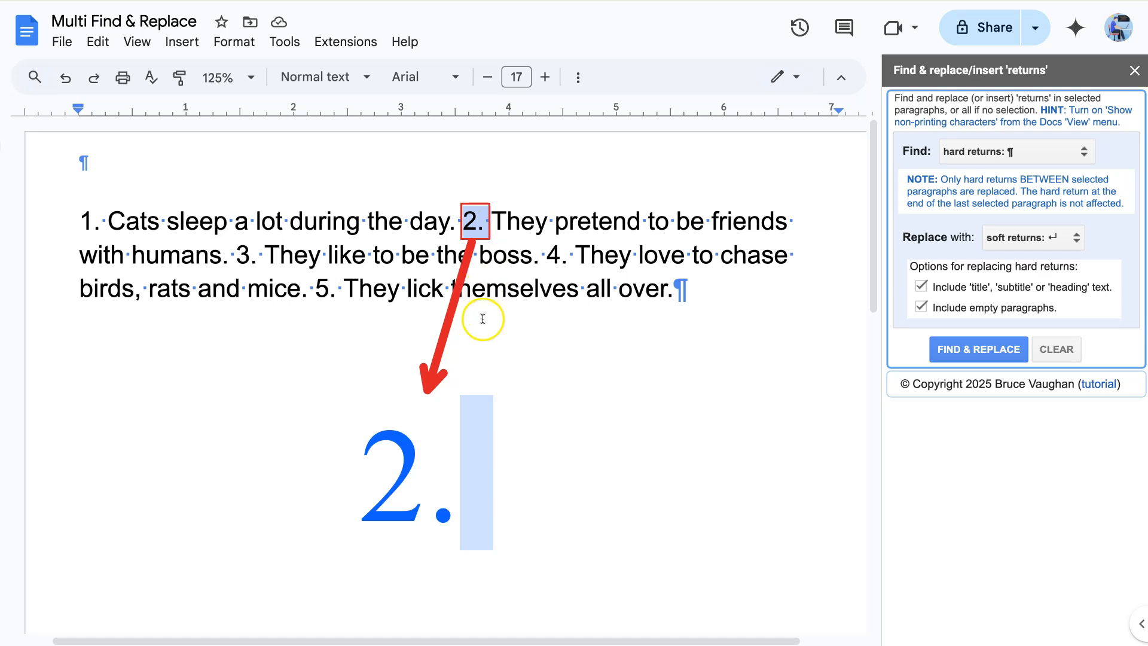
left_click(484, 342)
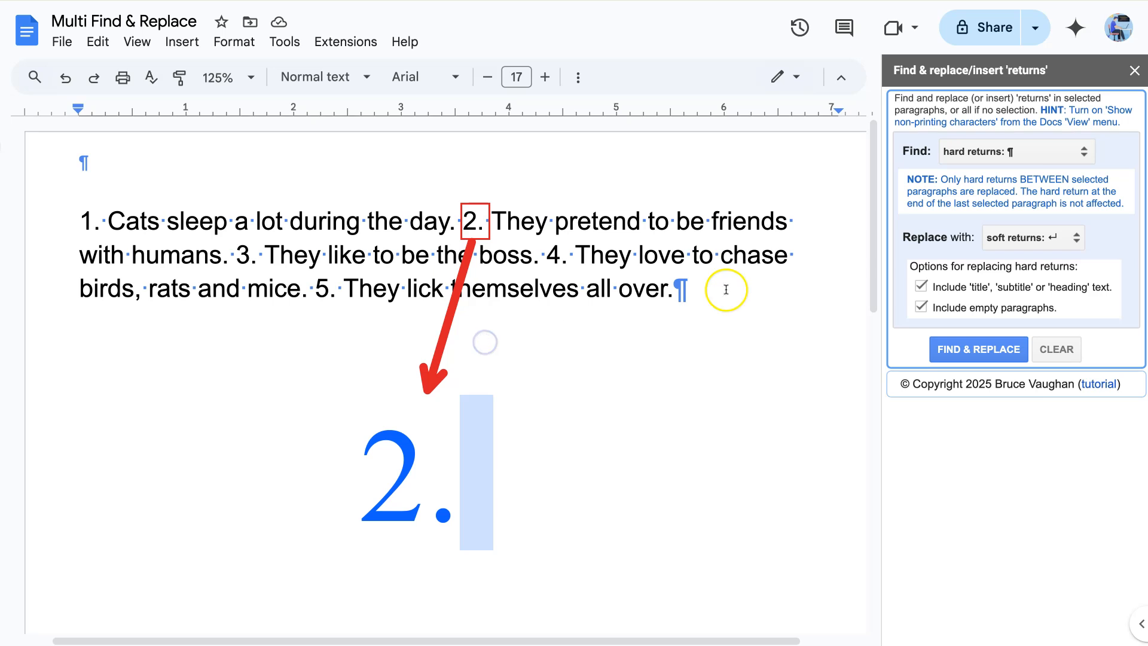
left_click(994, 153)
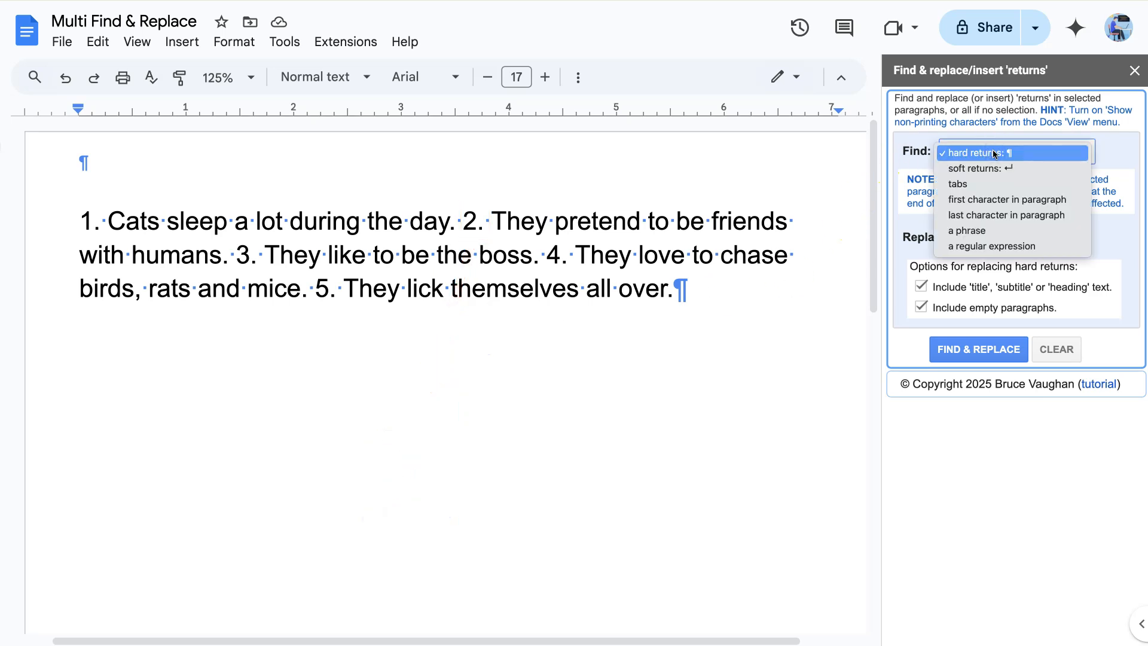
left_click(1002, 247)
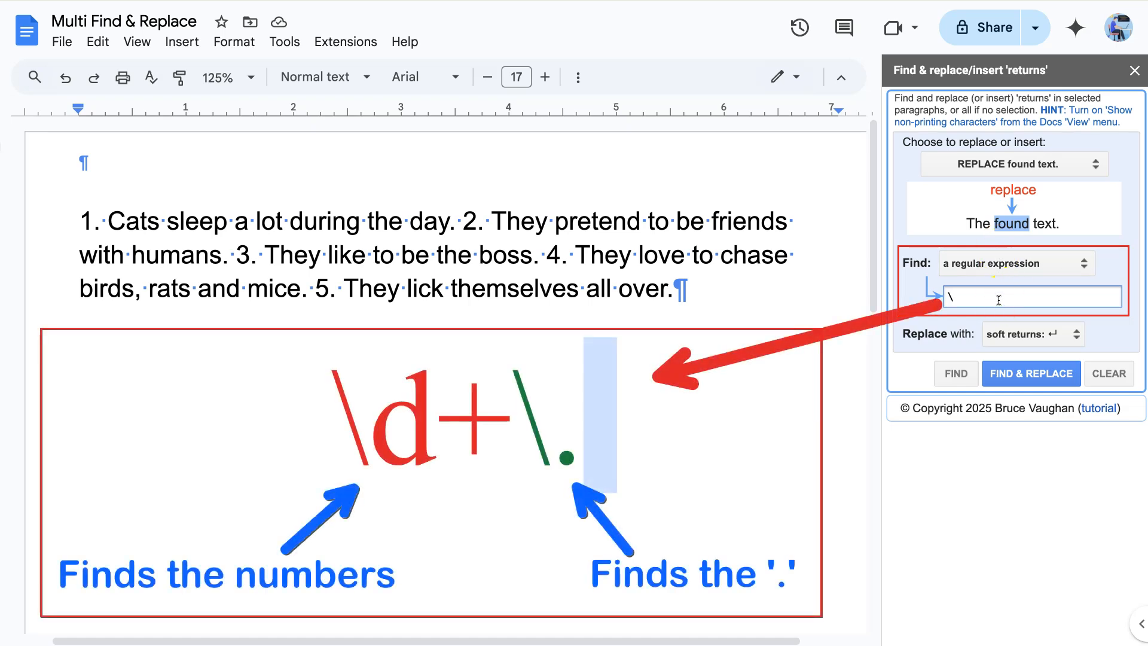
type("\\d+\\.")
Step: Set the utility to insert hard returns before the found text
left_click(1025, 333)
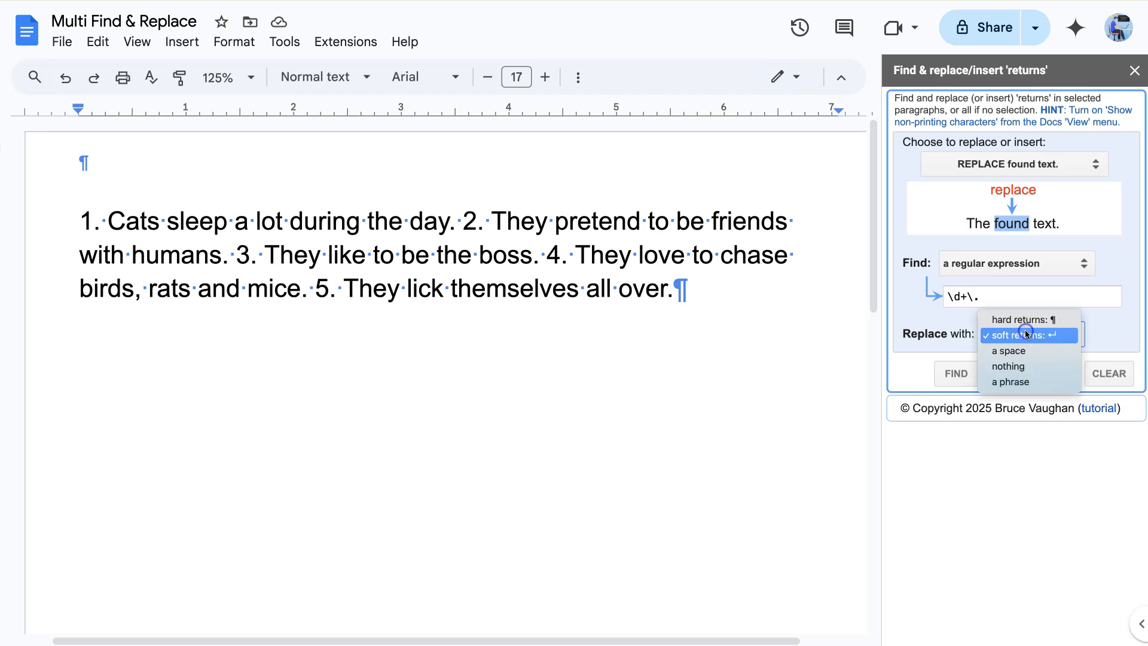
left_click(1025, 323)
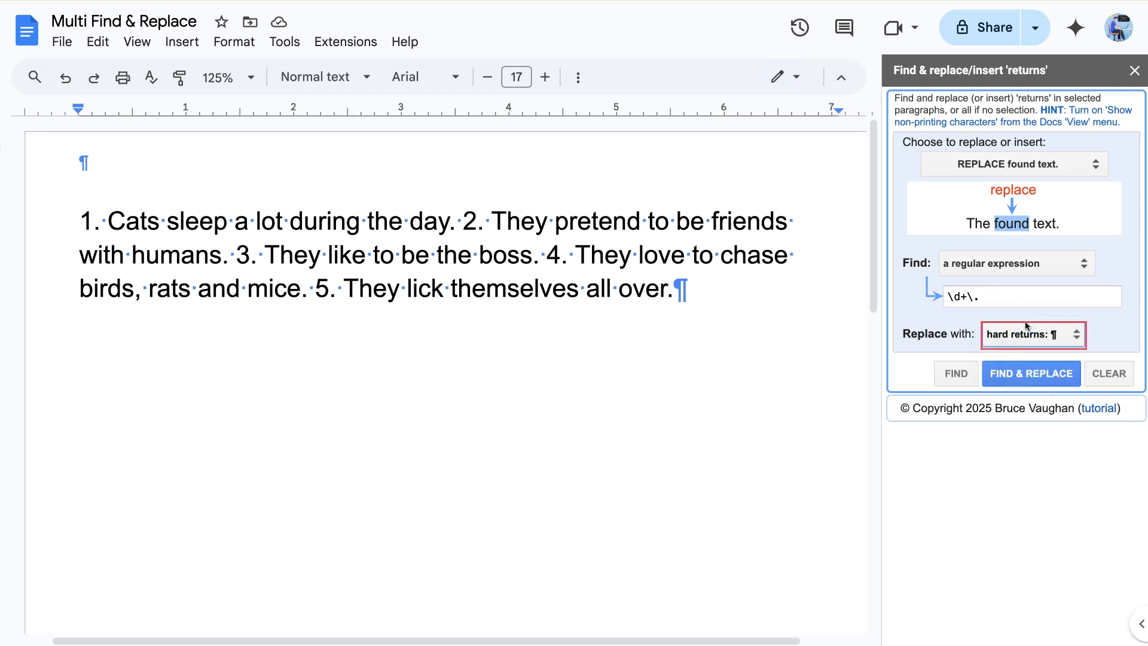
left_click(1021, 166)
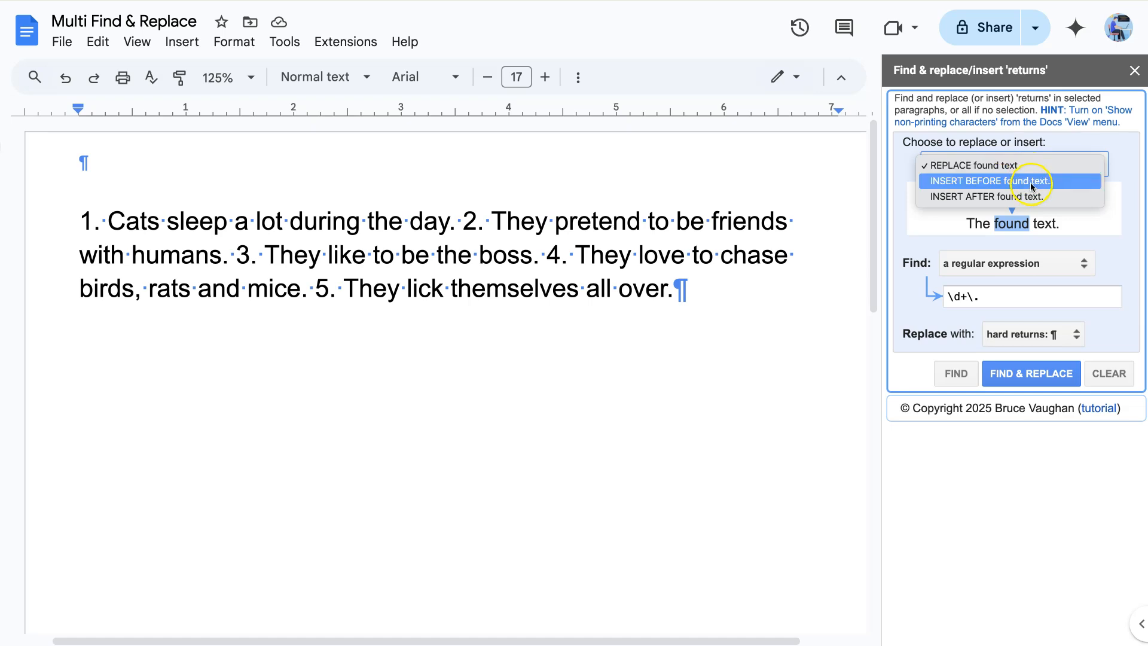
left_click(1030, 181)
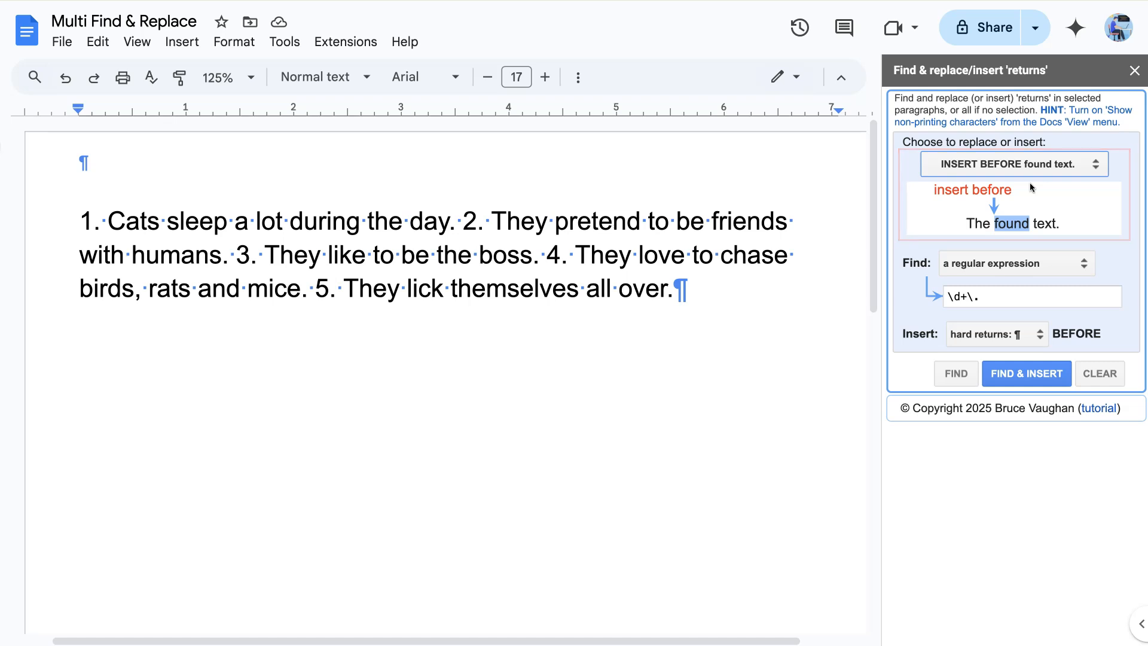
Step: Preview the number matches, and insert the hard returns only in the text from "the day" to within "themselves", leaving out number 1
left_click(955, 370)
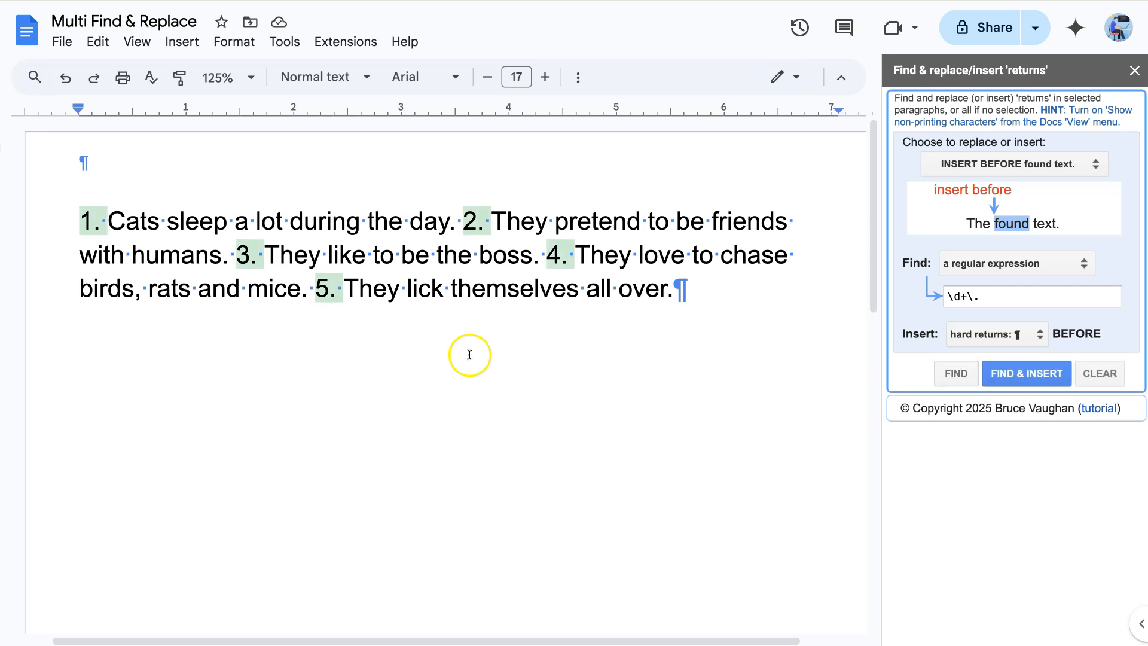
left_click_drag(343, 218, 488, 292)
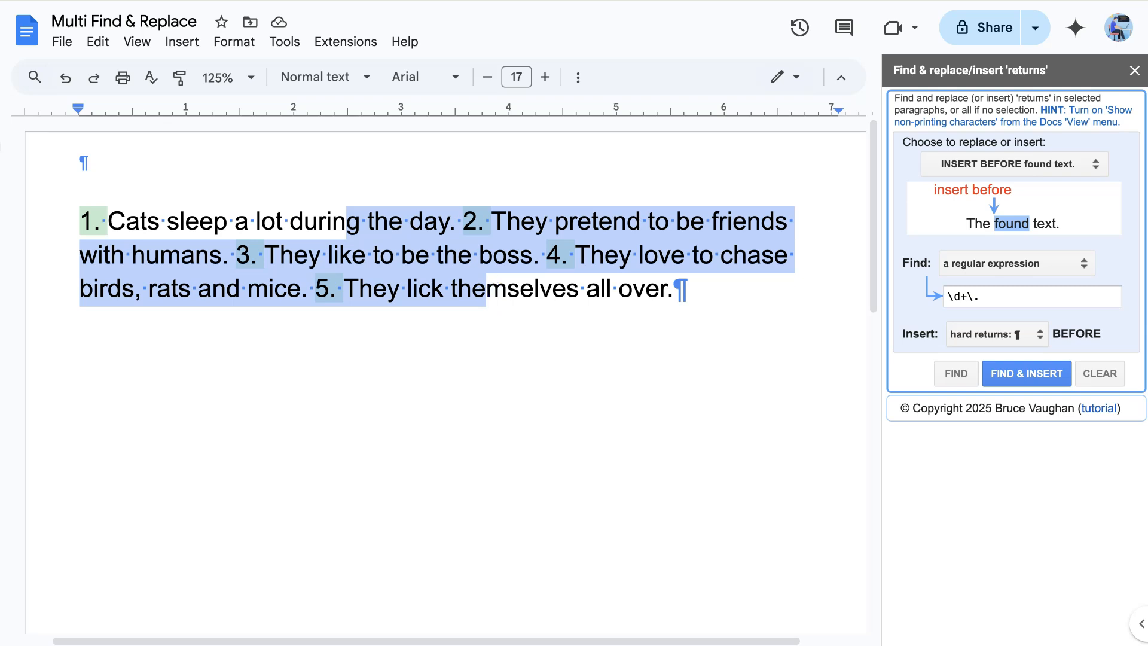
left_click(1024, 374)
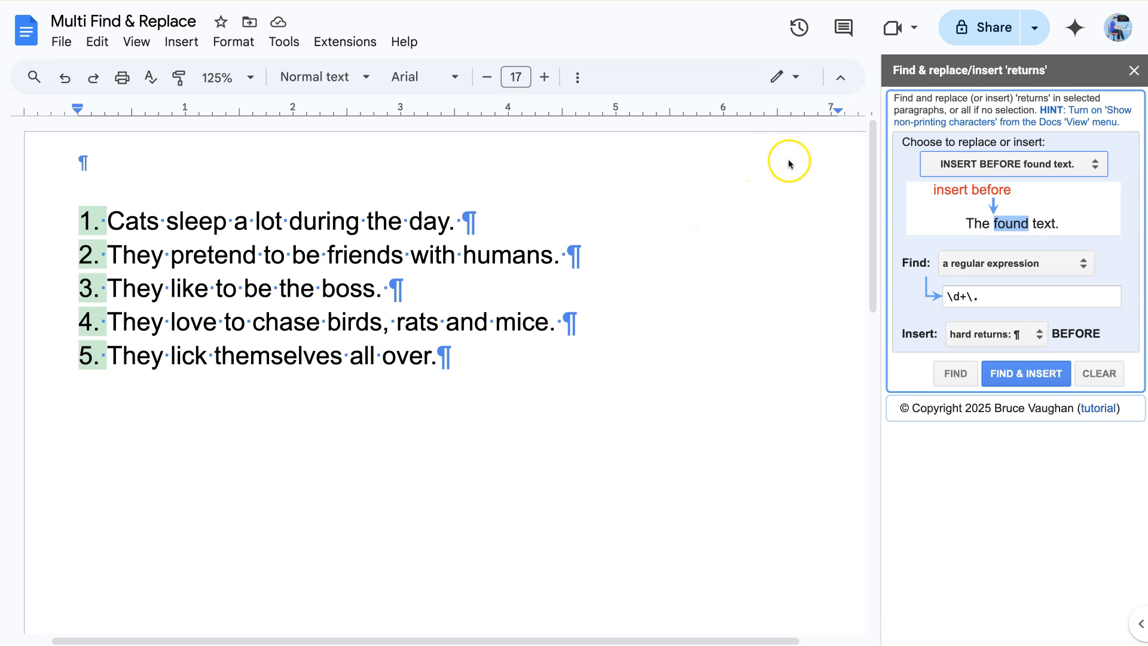
Step: Replace the typed numbers matched by the regular expression with nothing
left_click(960, 163)
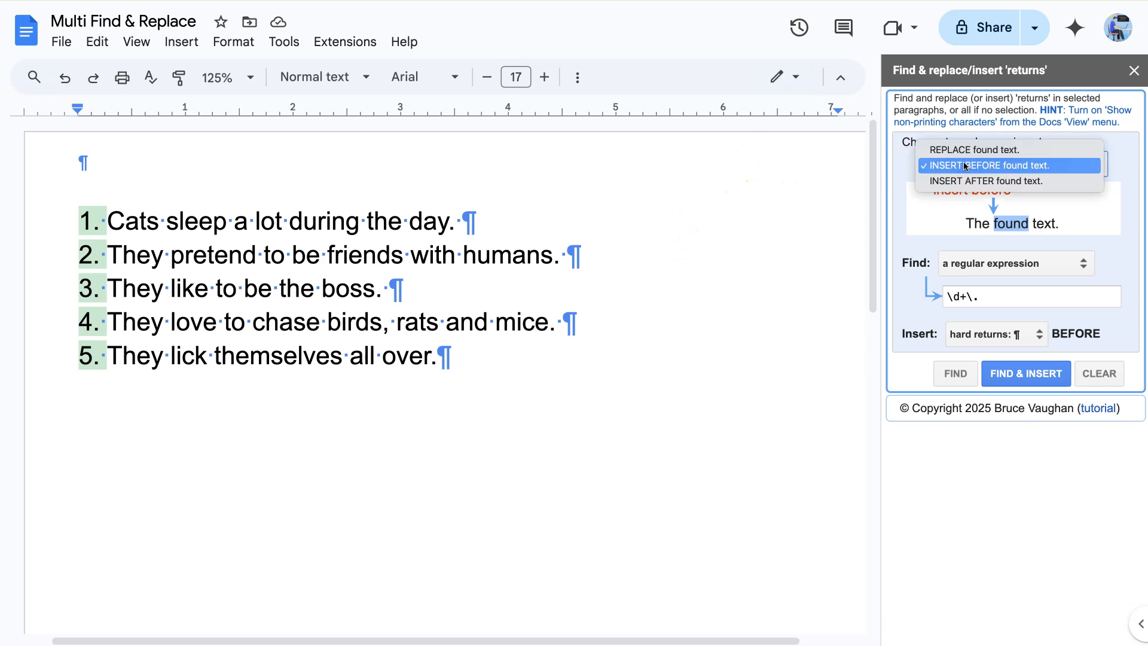
left_click(962, 149)
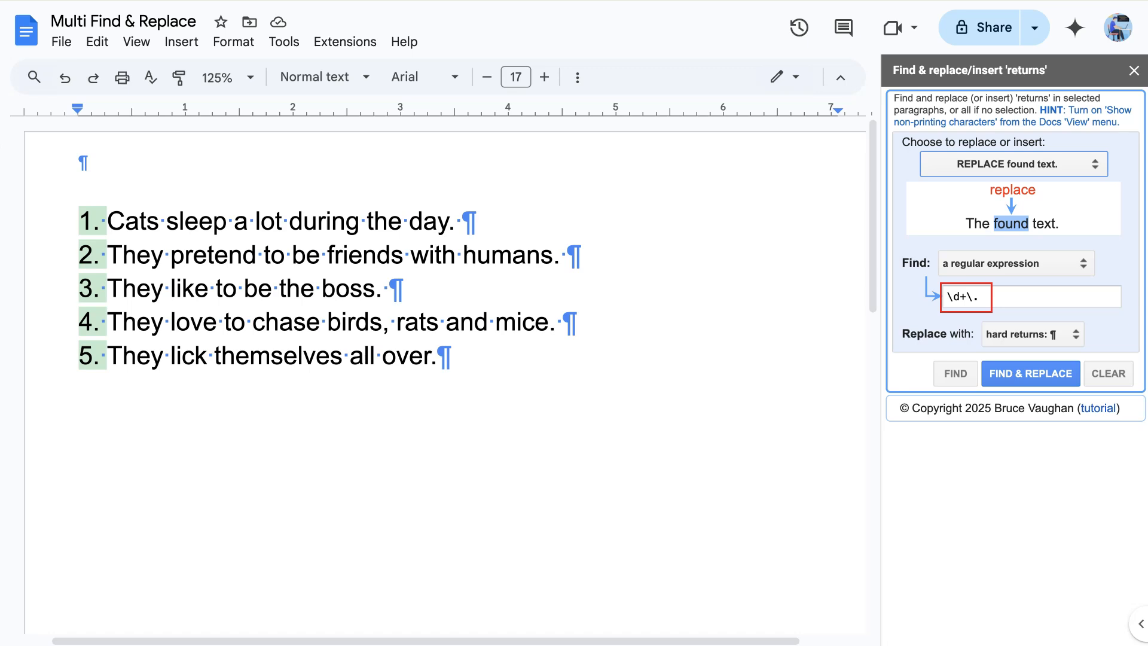
left_click(1016, 334)
left_click(1012, 383)
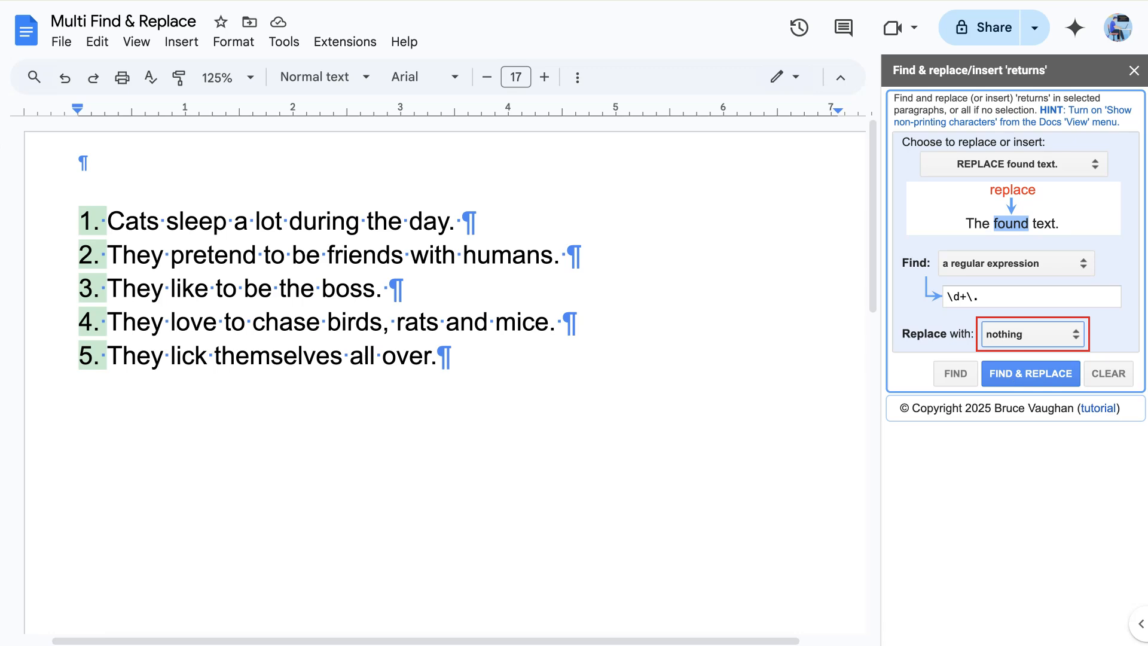
left_click(998, 374)
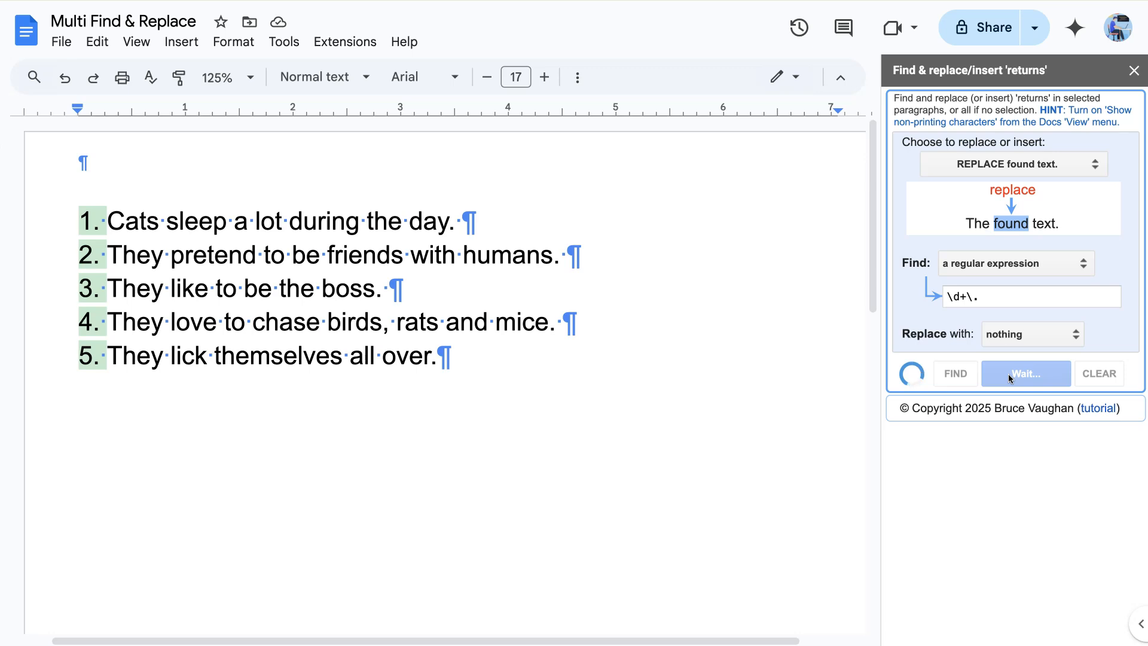
Step: Format the five cat sentences as an automatic numbered list
left_click_drag(67, 219, 432, 349)
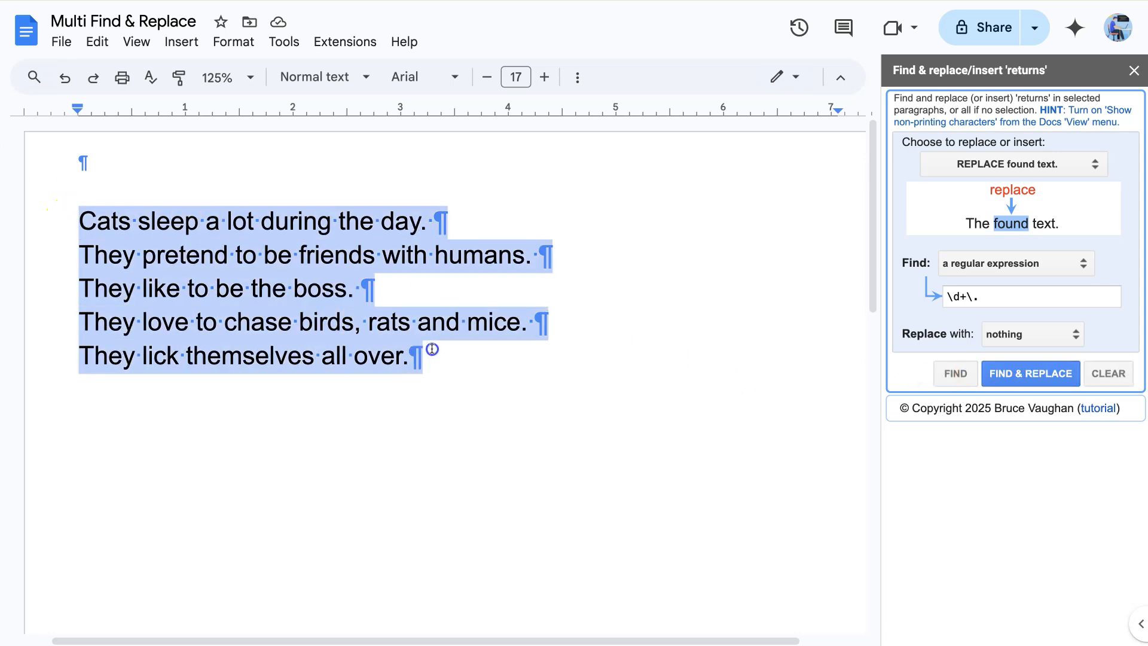
left_click(577, 77)
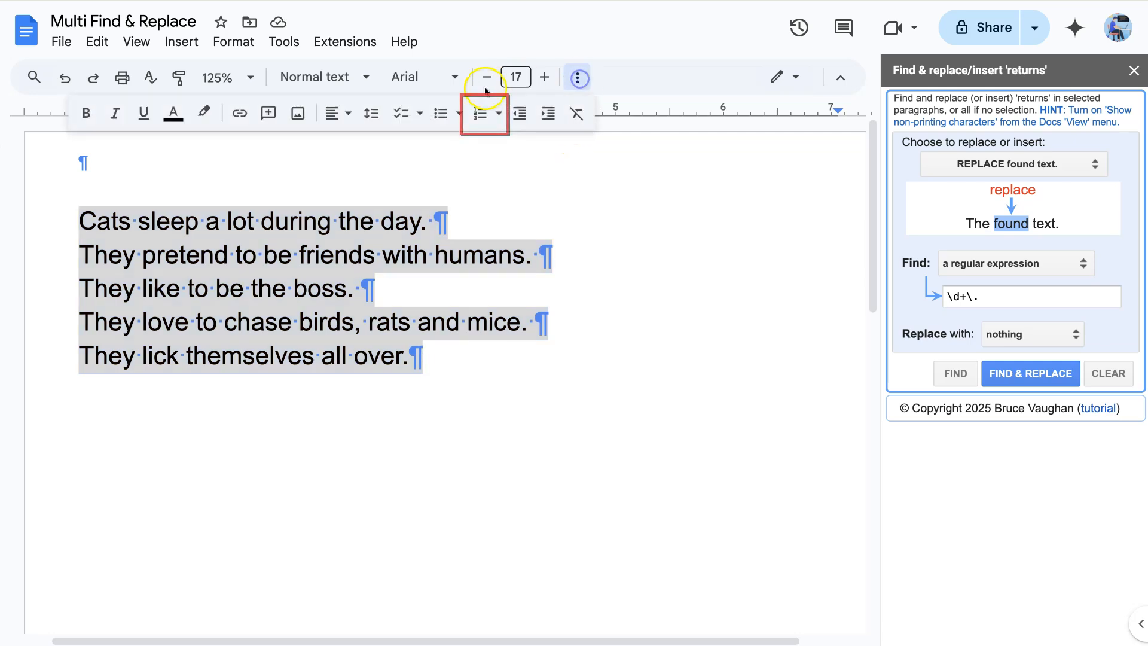
left_click(473, 117)
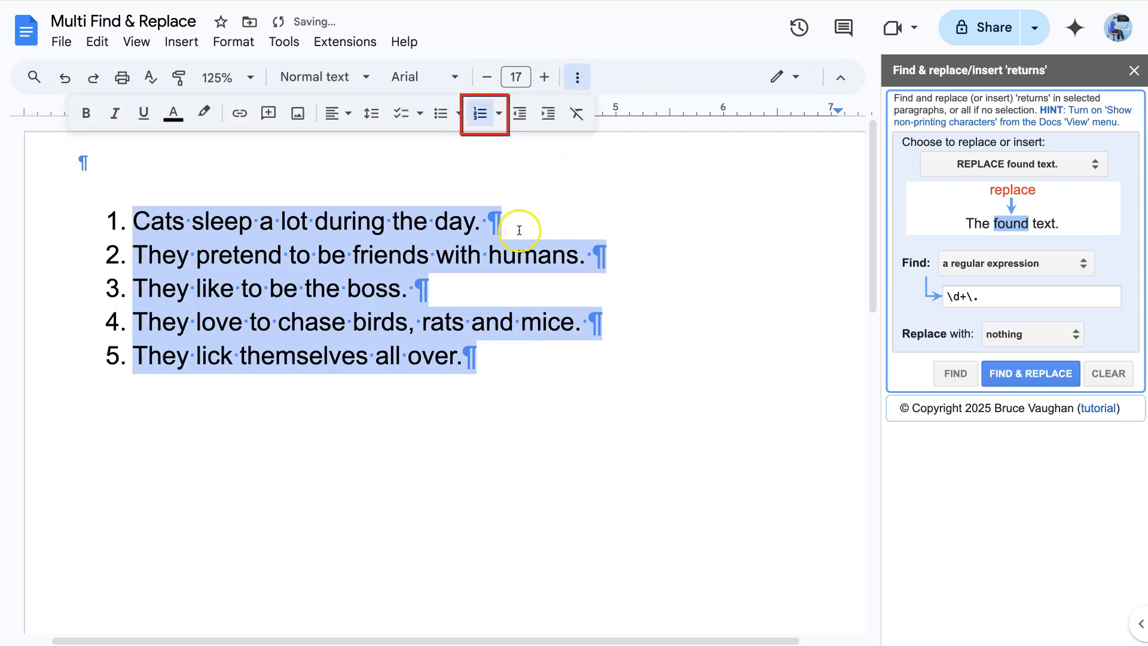
left_click(525, 367)
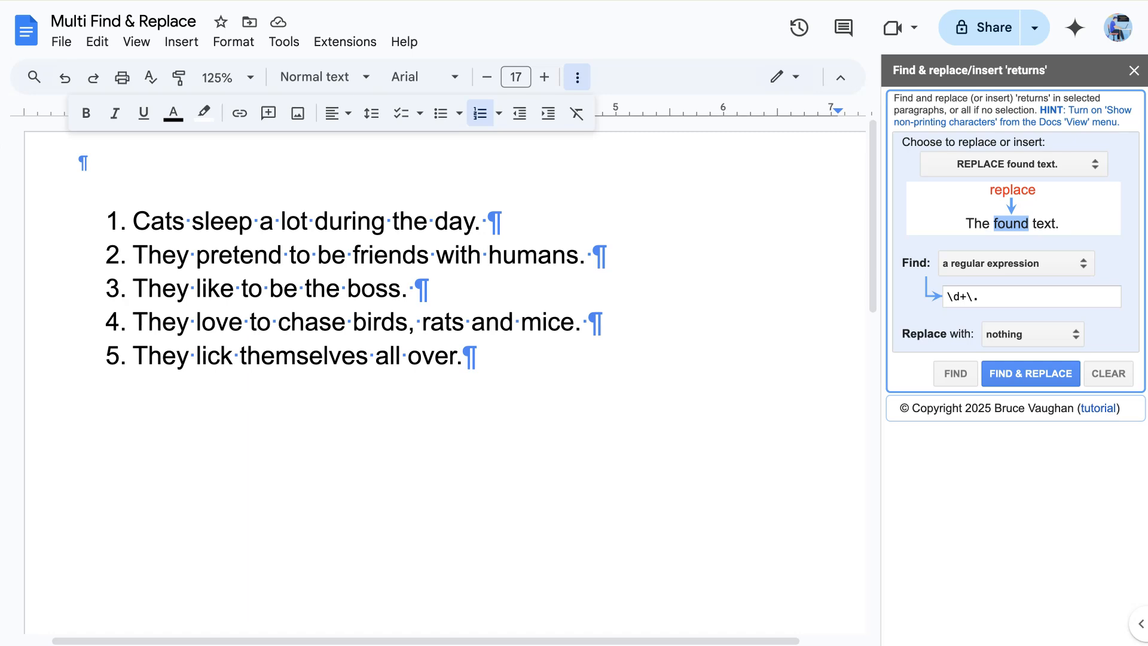
Step: Set the utility to find the last character in each paragraph and insert soft returns after it
left_click(995, 166)
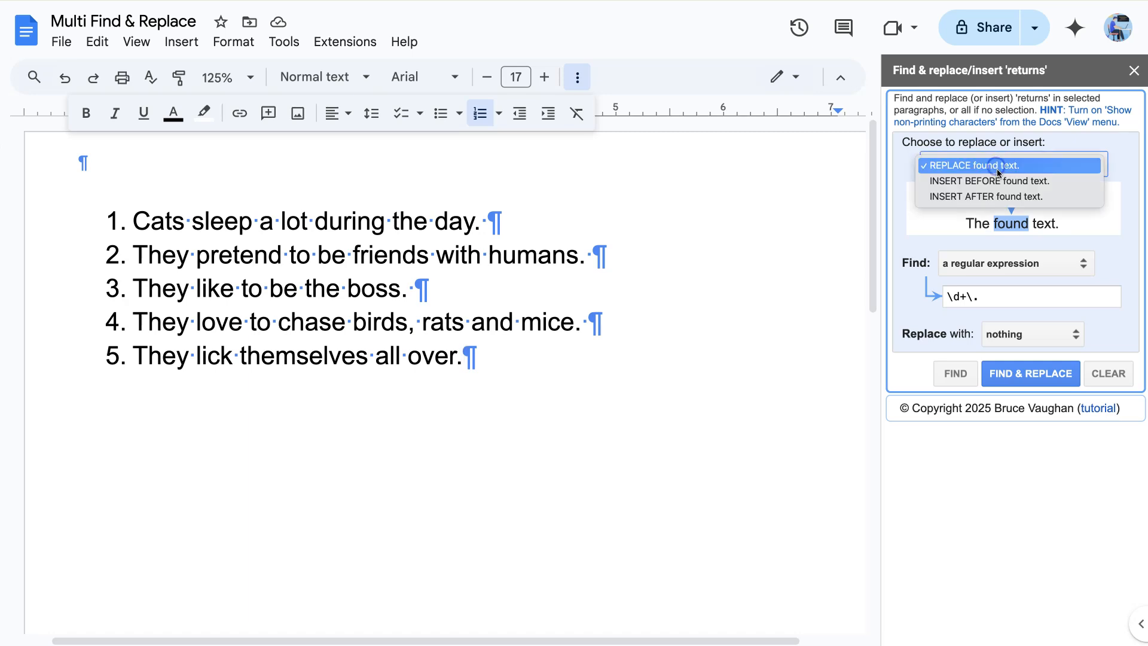
left_click(1009, 197)
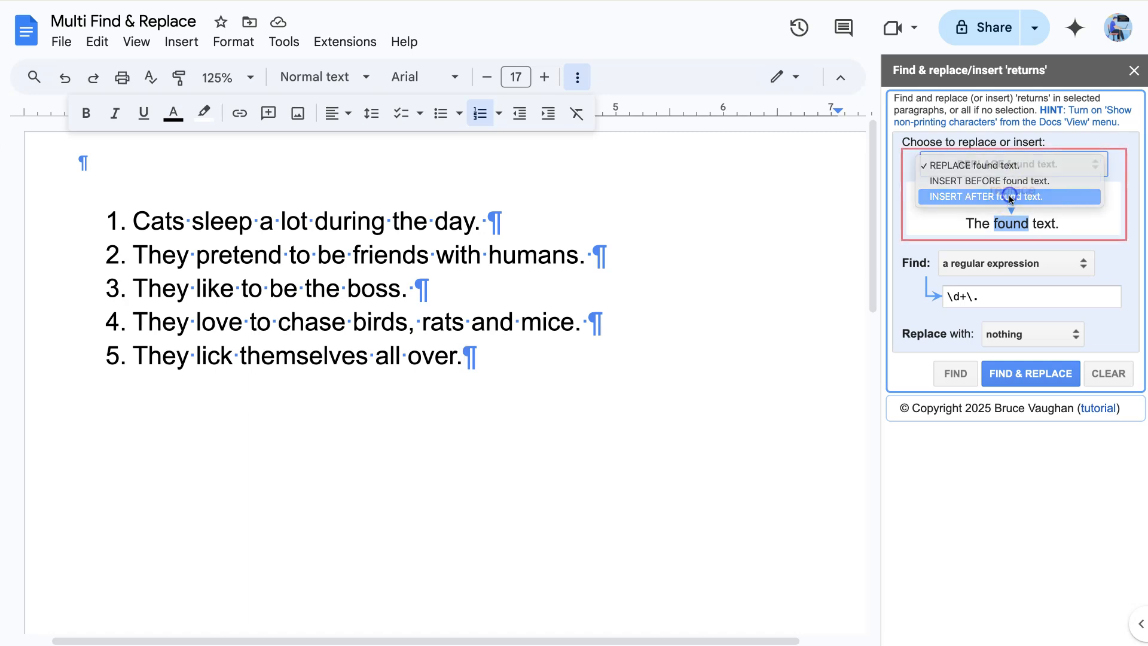
left_click(992, 266)
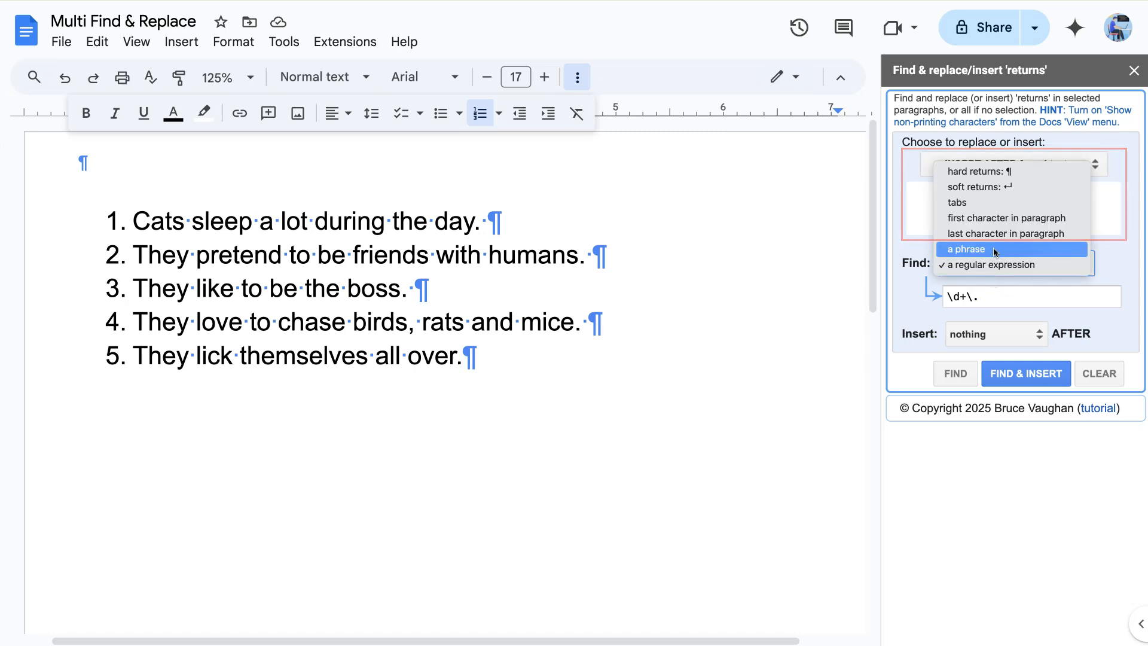
left_click(996, 234)
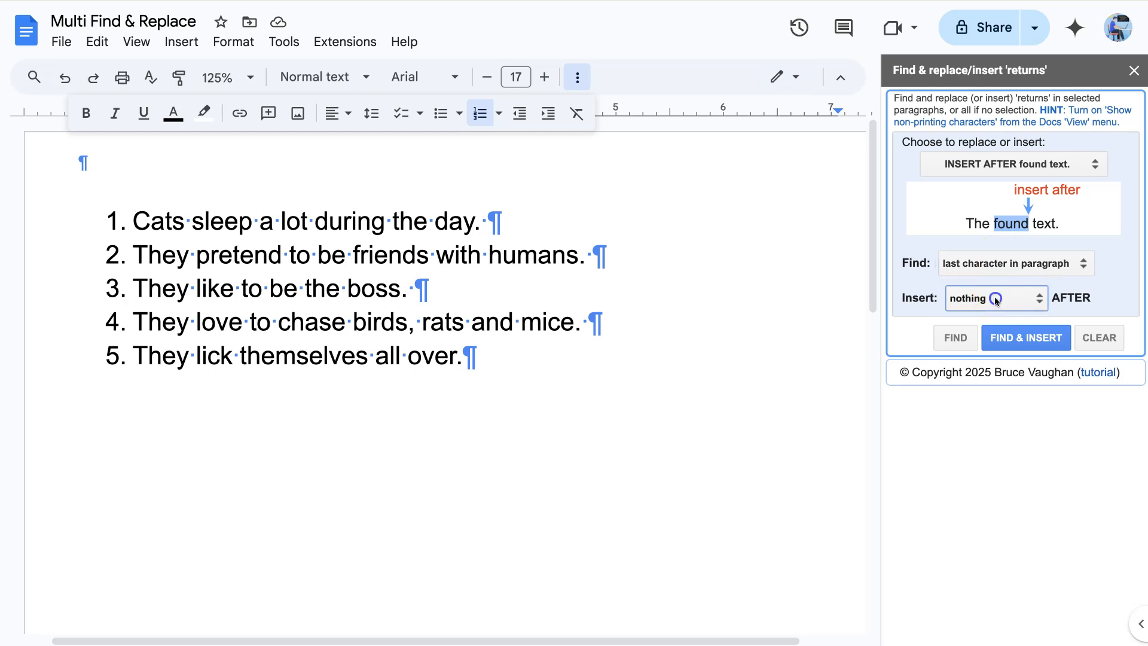
left_click(996, 298)
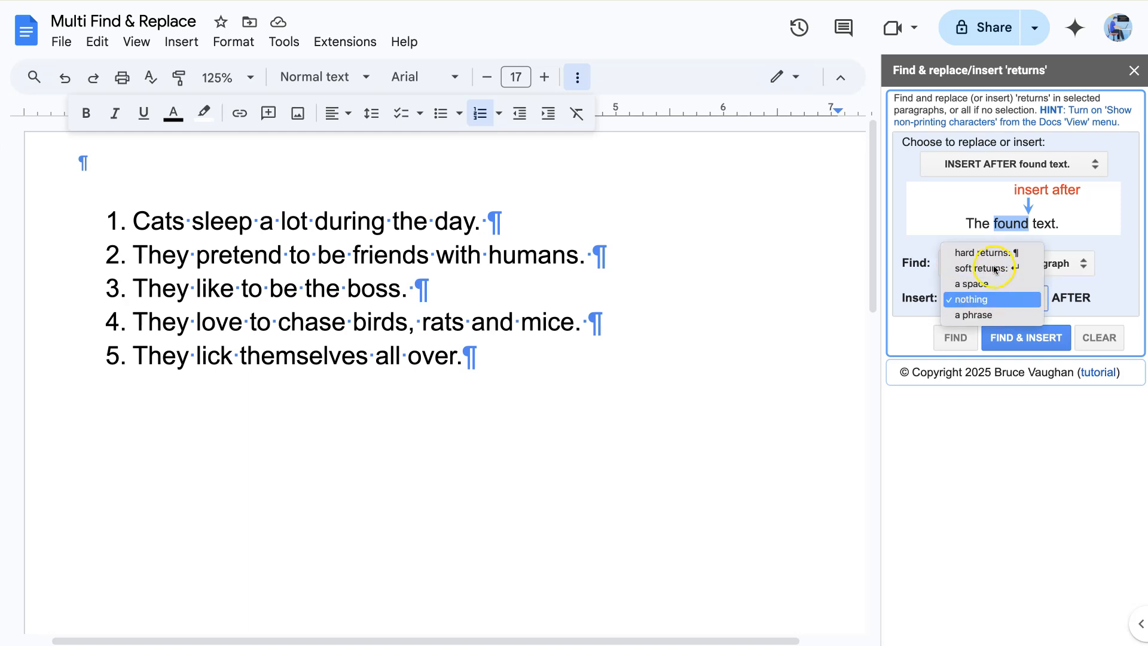
left_click(994, 268)
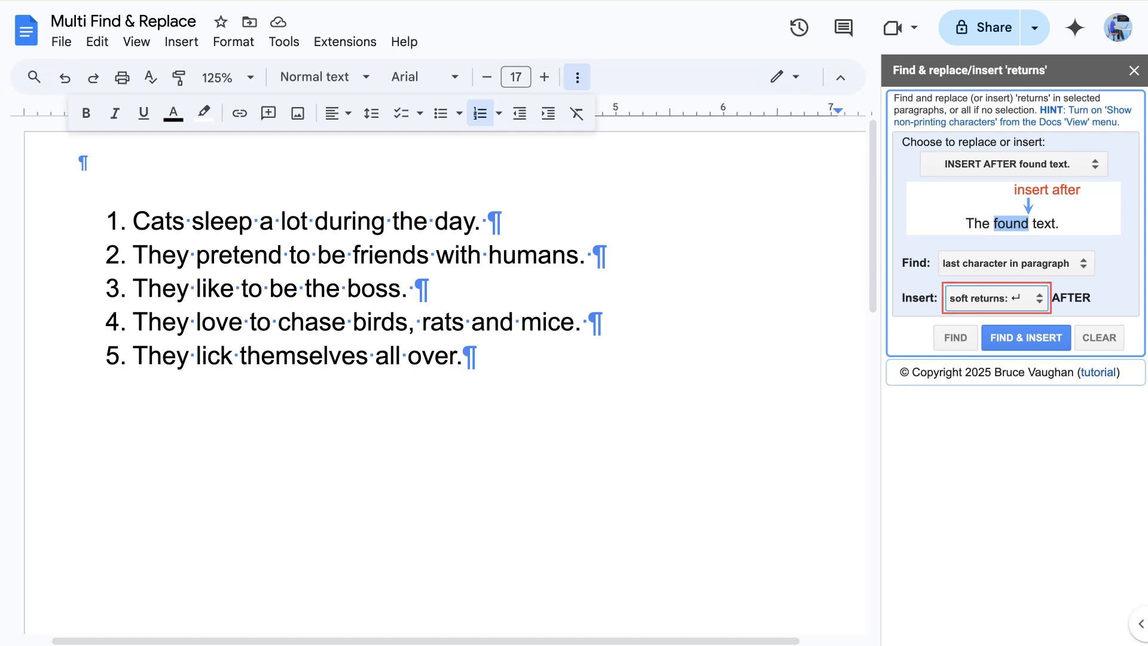
Step: Insert the soft returns in list items 1 to 4 only, and hide the document's non-printing characters
left_click_drag(133, 223, 609, 325)
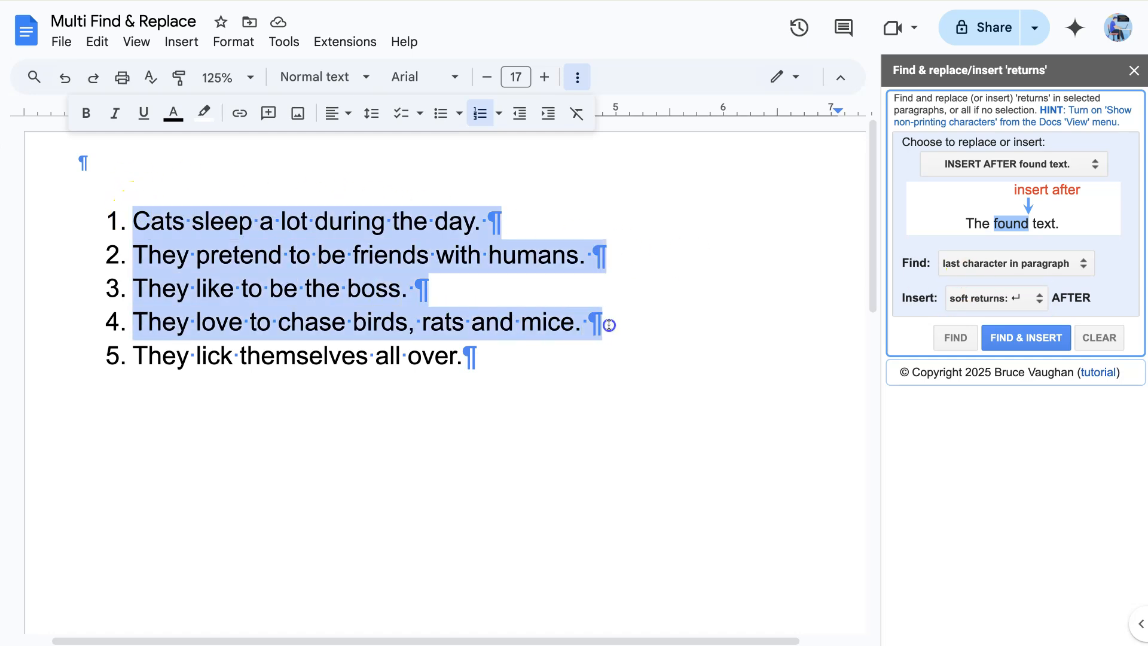
left_click(1020, 336)
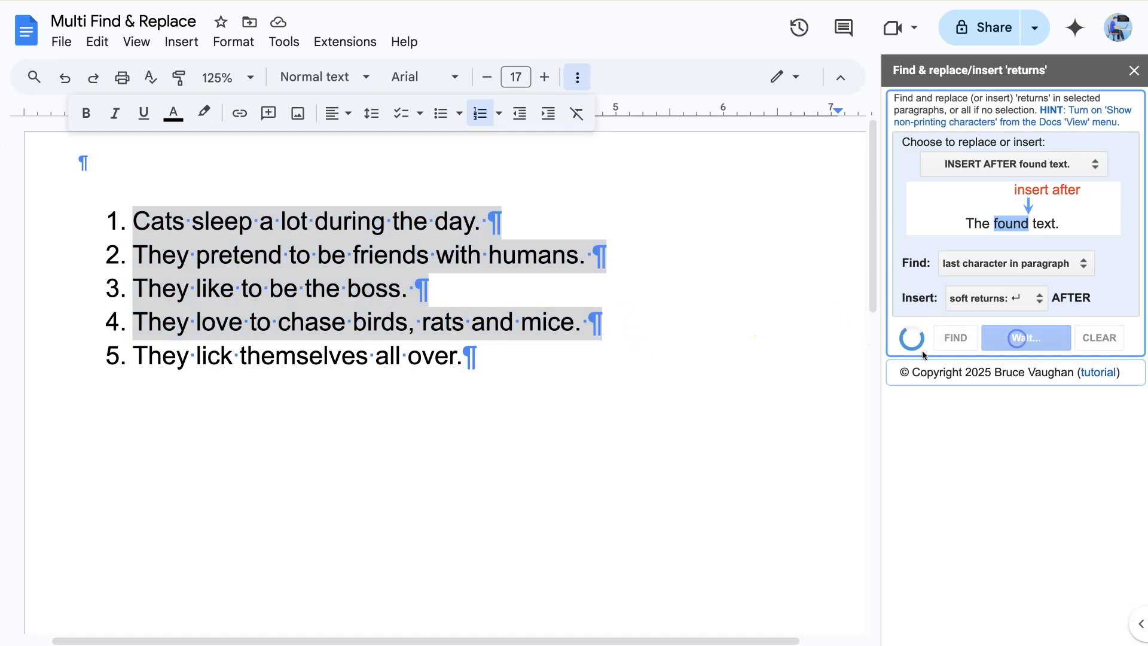
left_click(782, 411)
key("ctrl+shift+p")
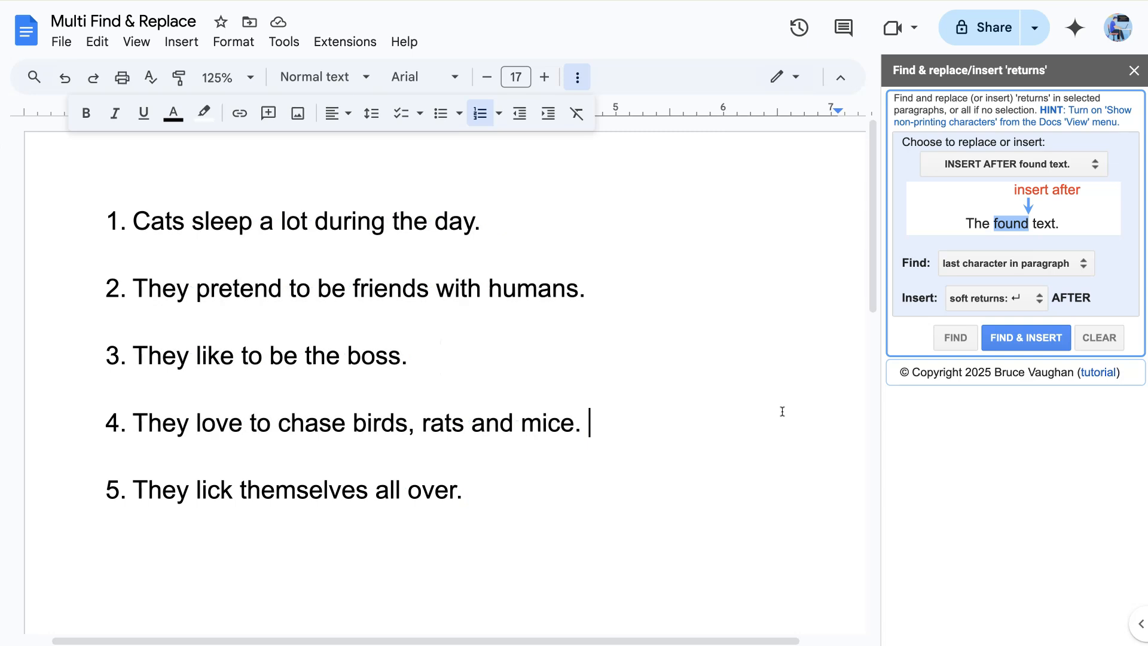